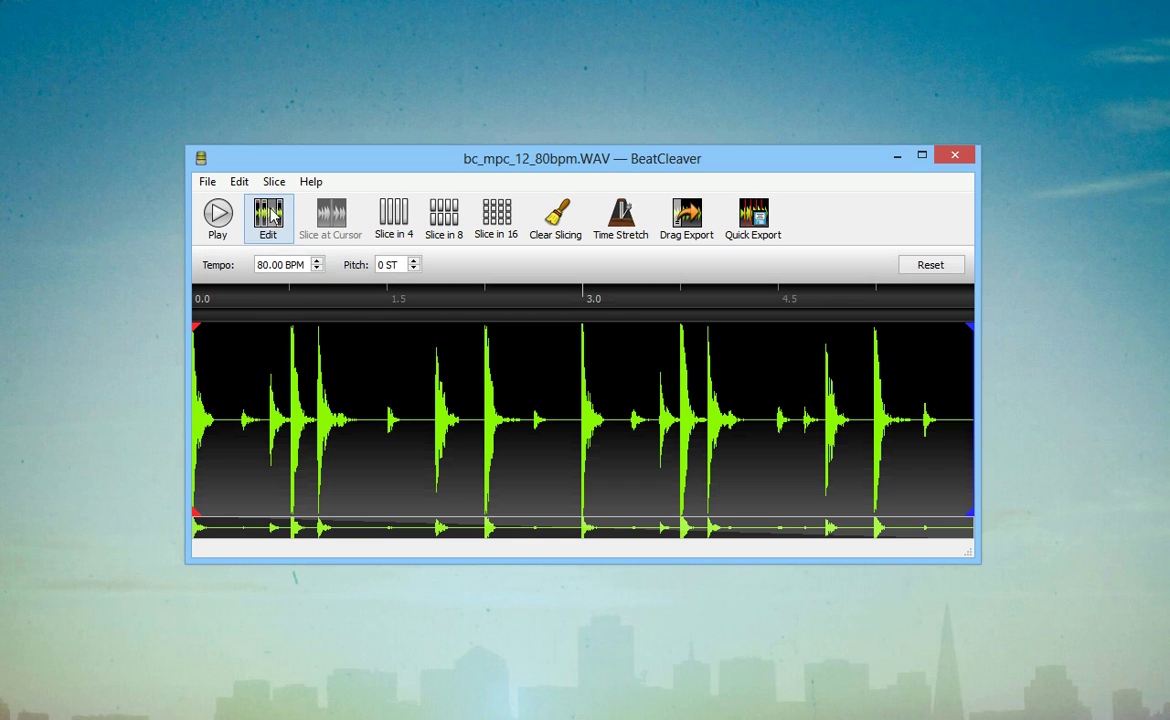
Audition the drum loop by starting playback from several points on the timeline, and stop playback.
left_click(576, 302)
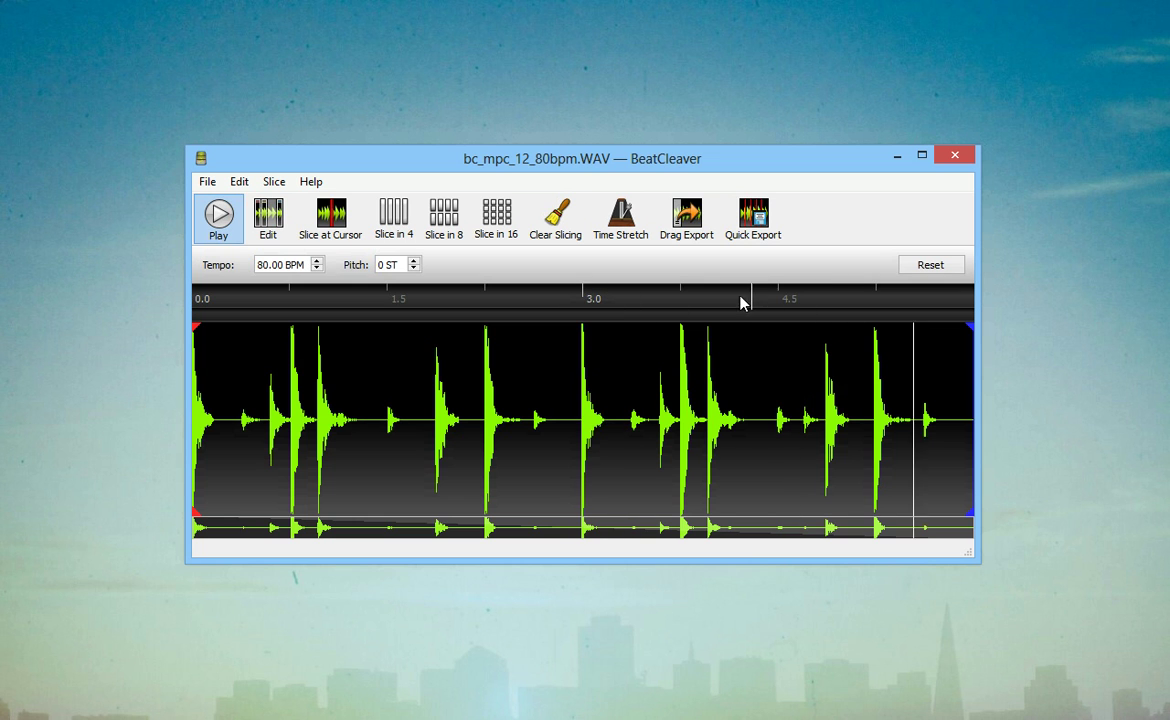
left_click(561, 299)
left_click(428, 299)
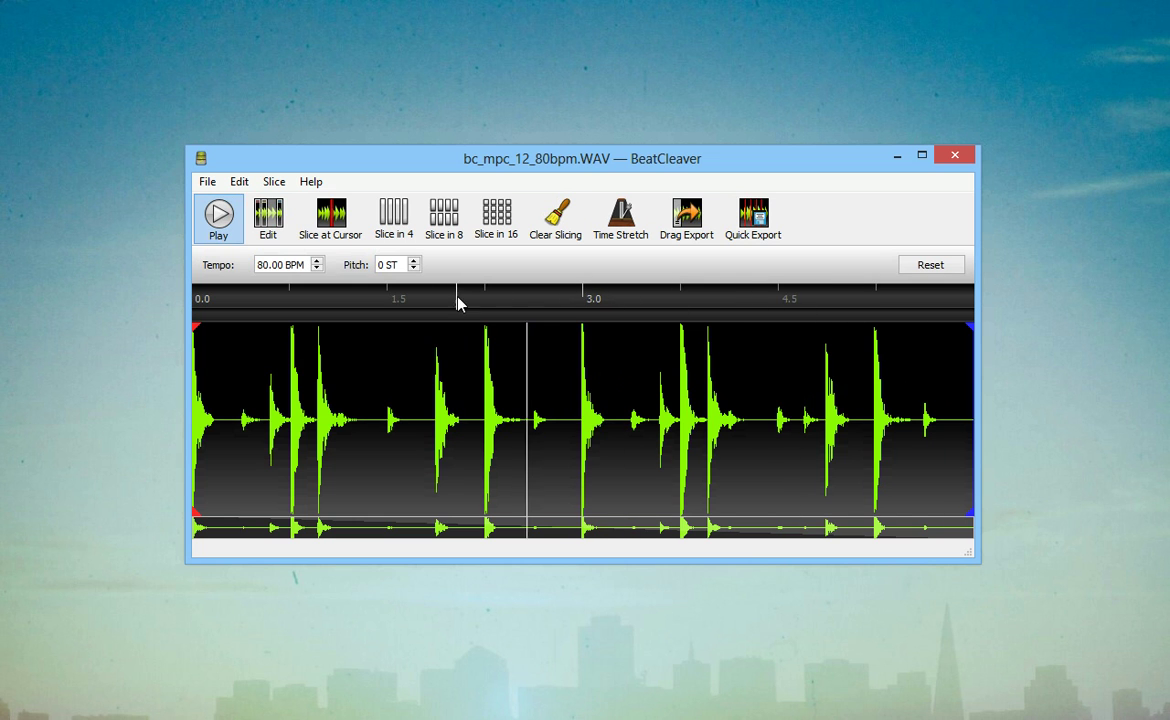
left_click(458, 299)
left_click(226, 226)
Turn on looped playback across the full length of the sample.
left_click(340, 316)
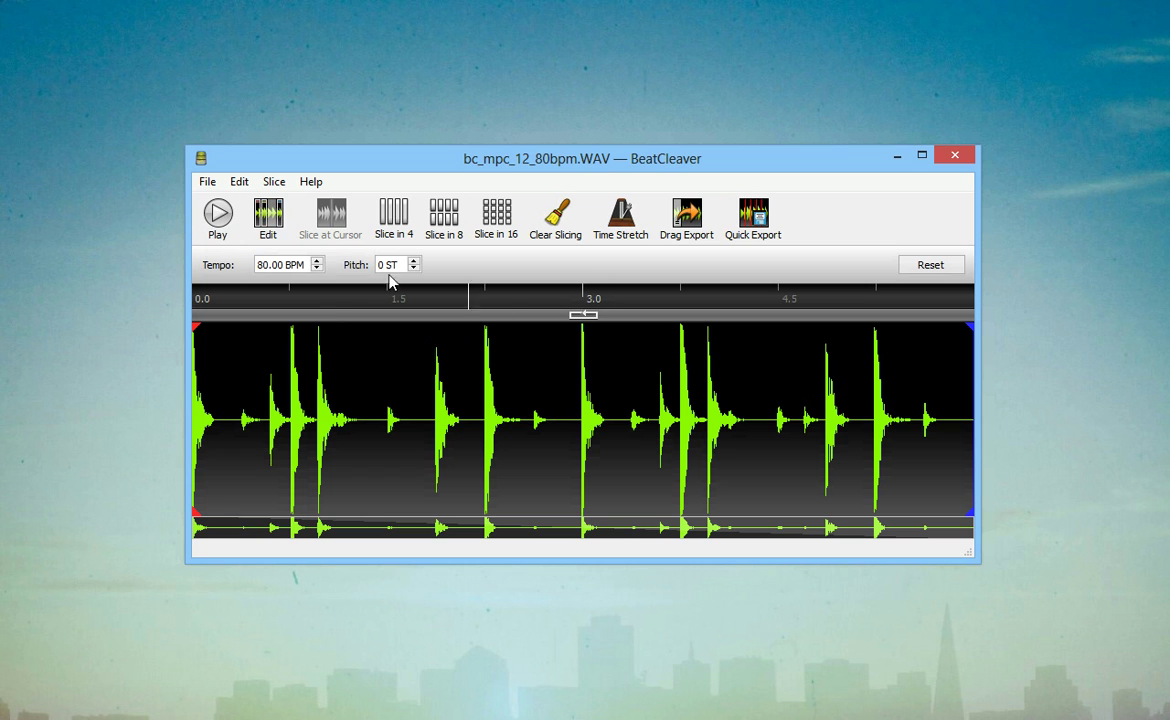
left_click(279, 315)
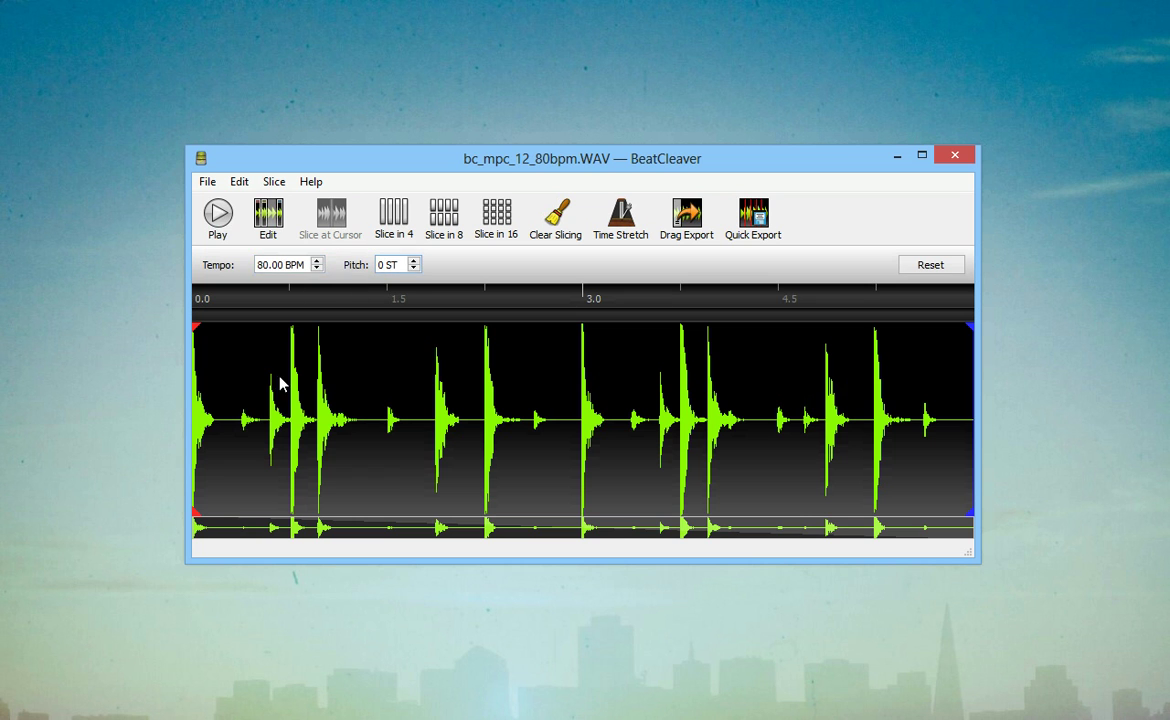
left_click(269, 312)
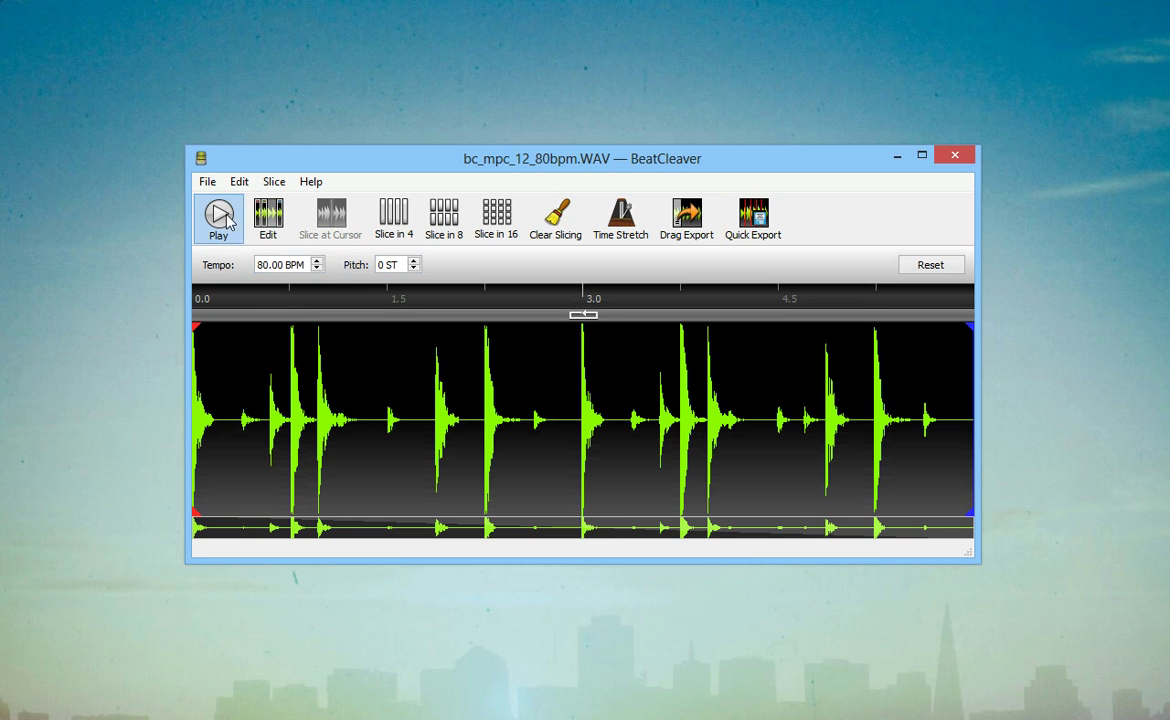
Play the loop while trying slower tempos down to 66 BPM, and set the tempo to 88 BPM.
scroll(272, 266, "down", 9)
scroll(272, 266, "down", 15)
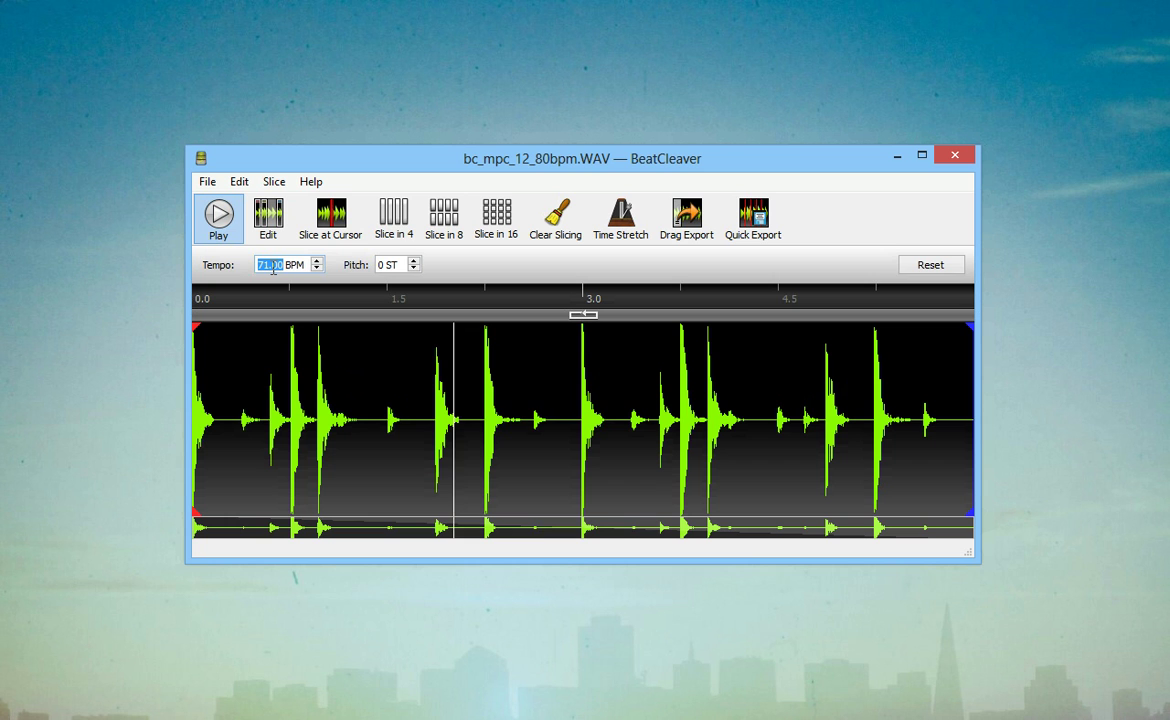
scroll(272, 266, "down", 17)
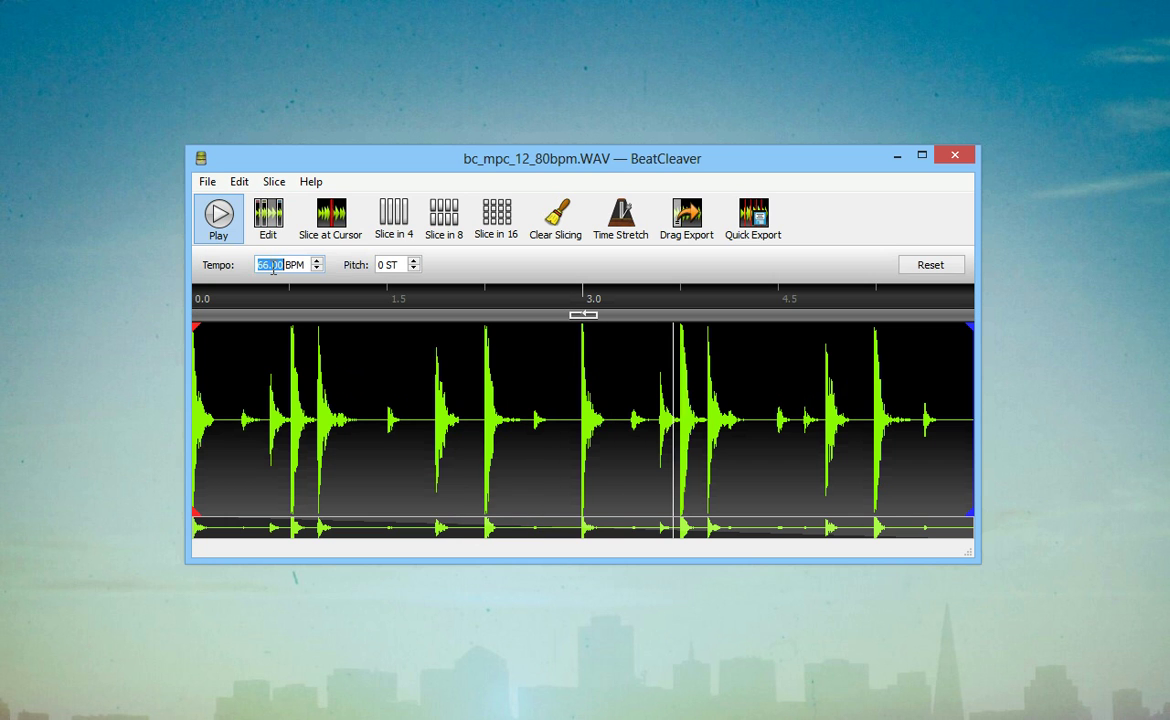
scroll(273, 266, "down", 1)
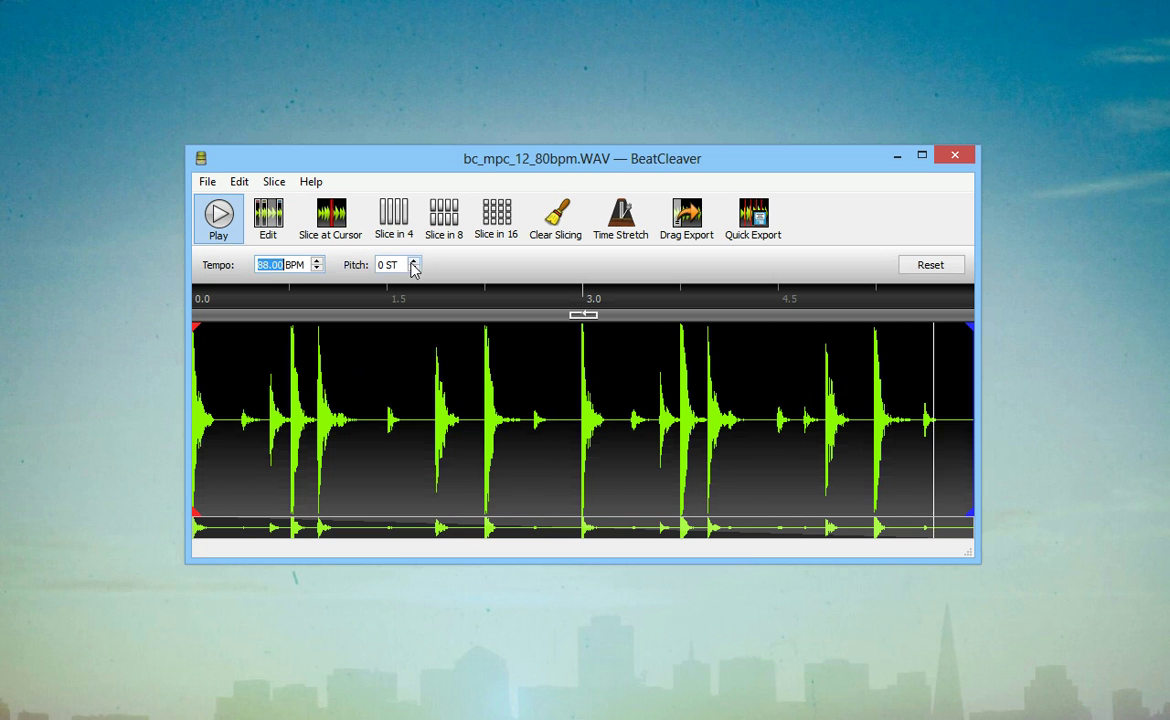
Try shifting the loop's pitch, including to -1 ST, during playback, and stop playing.
scroll(405, 265, "up", 1)
scroll(405, 265, "up", 2)
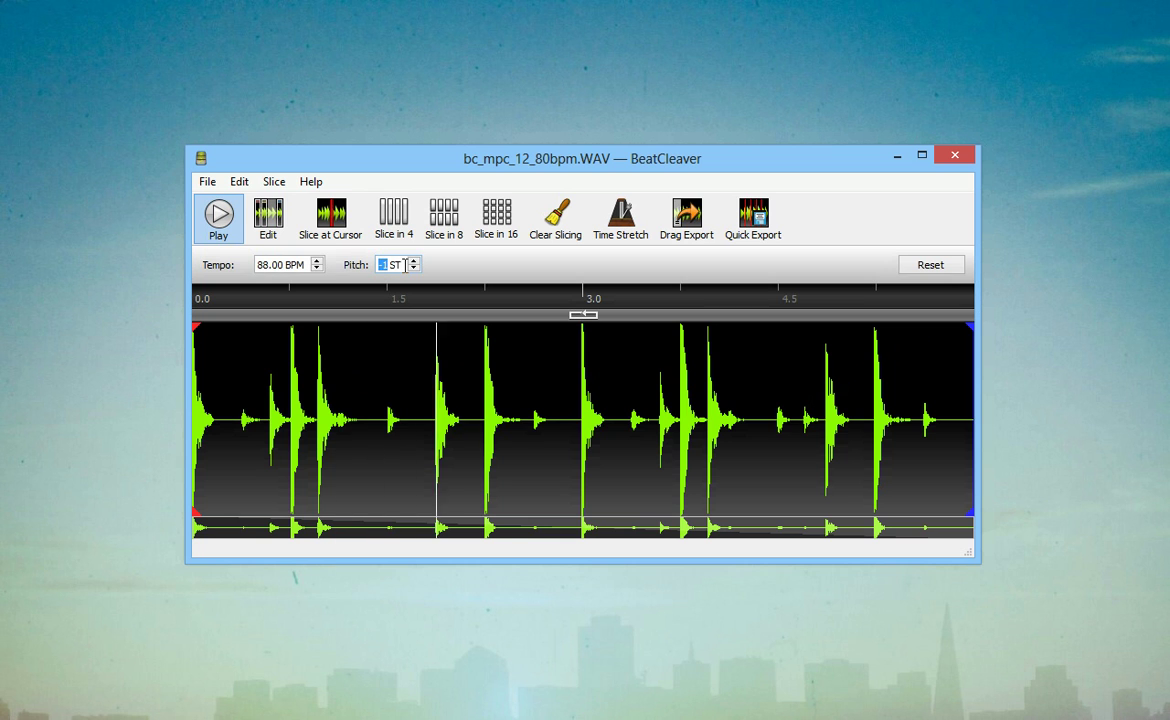
left_click(222, 221)
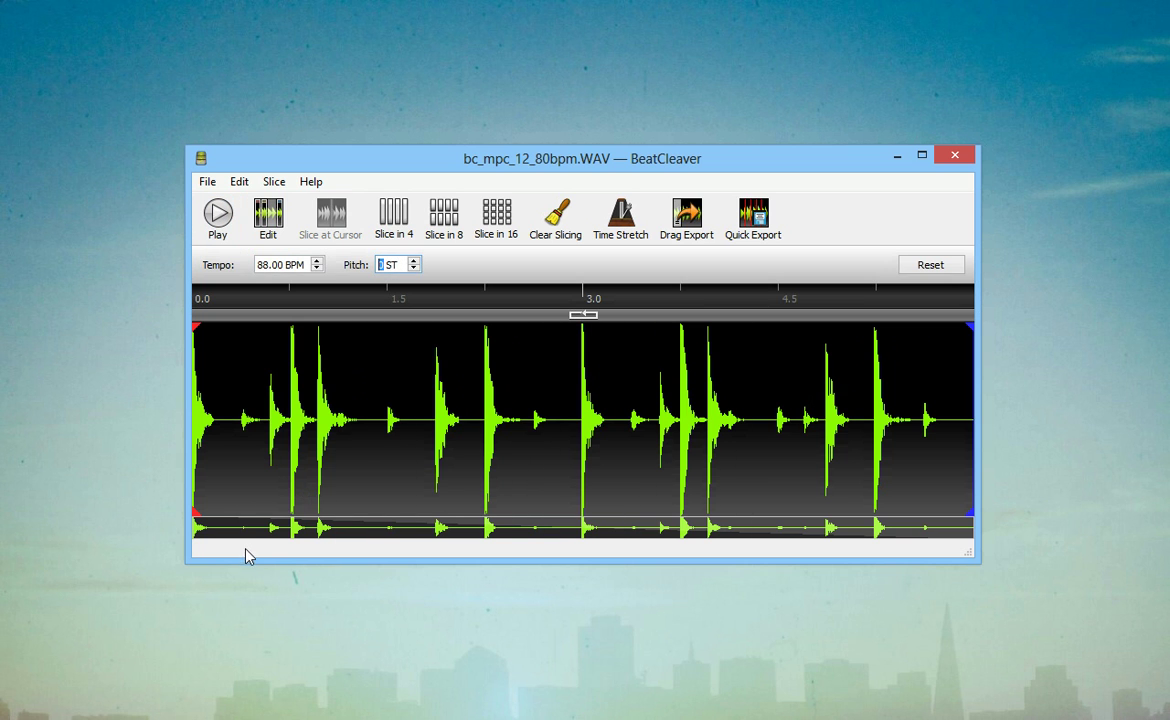
Restore the tempo to 80 BPM and the pitch to 0 ST.
left_click(297, 265)
scroll(297, 265, "down", 7)
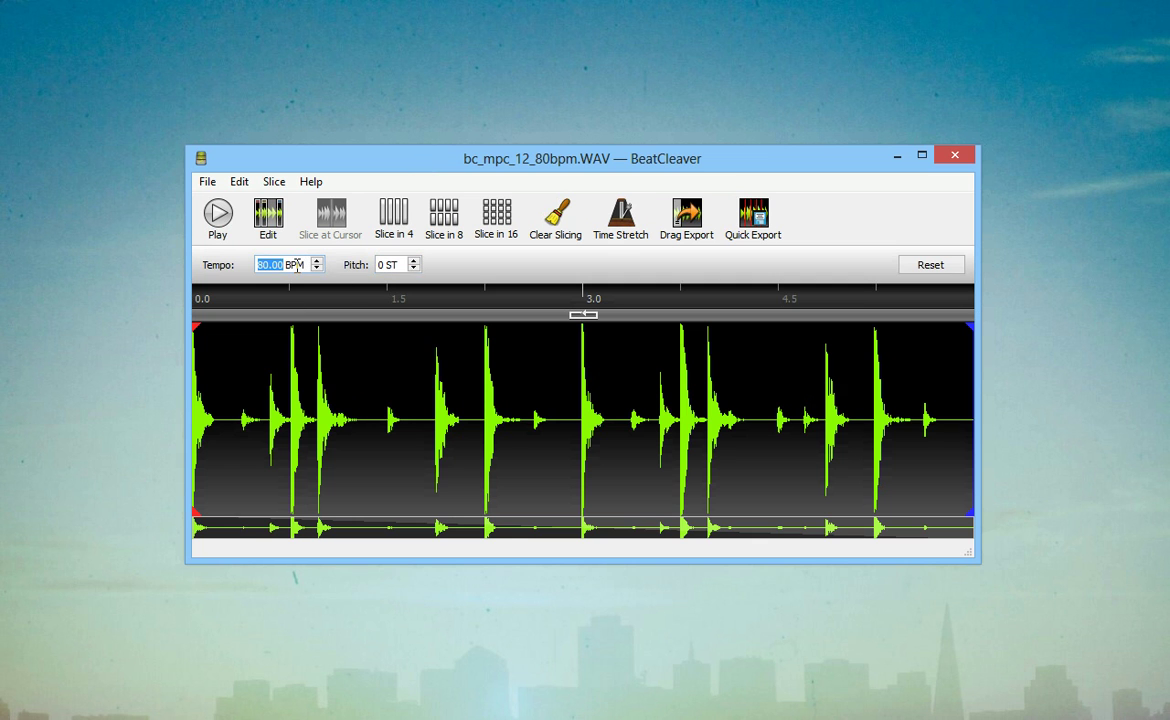
left_click(272, 265)
left_click(538, 718)
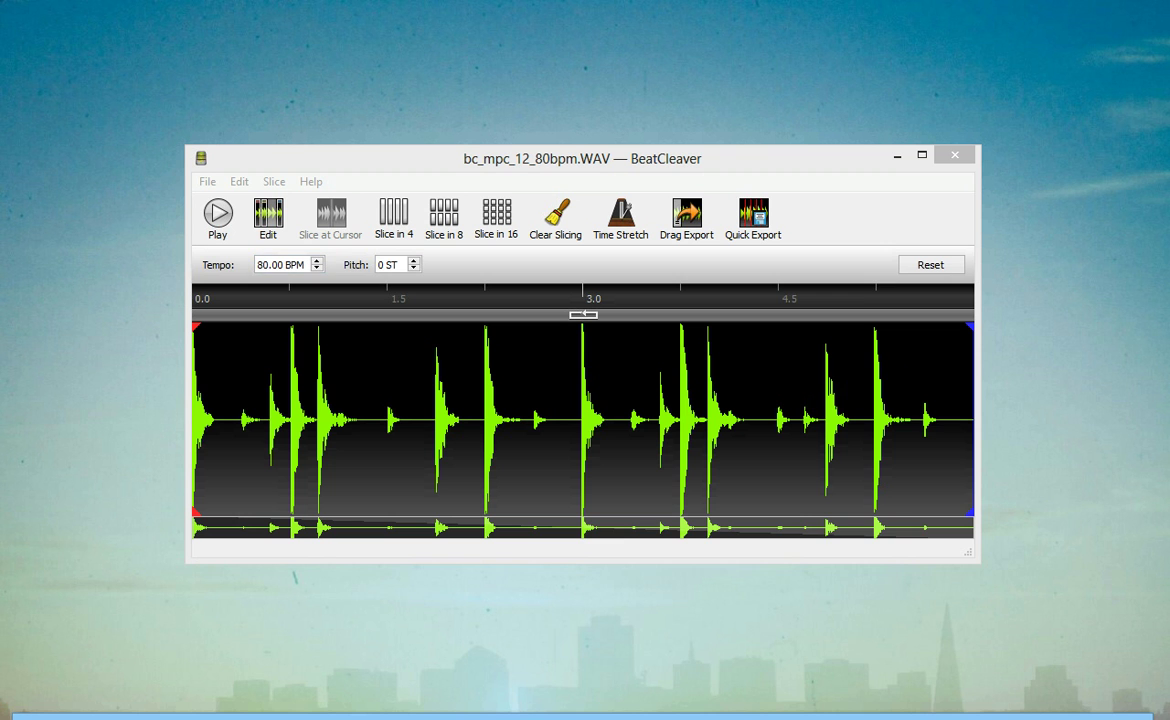
left_click(838, 718)
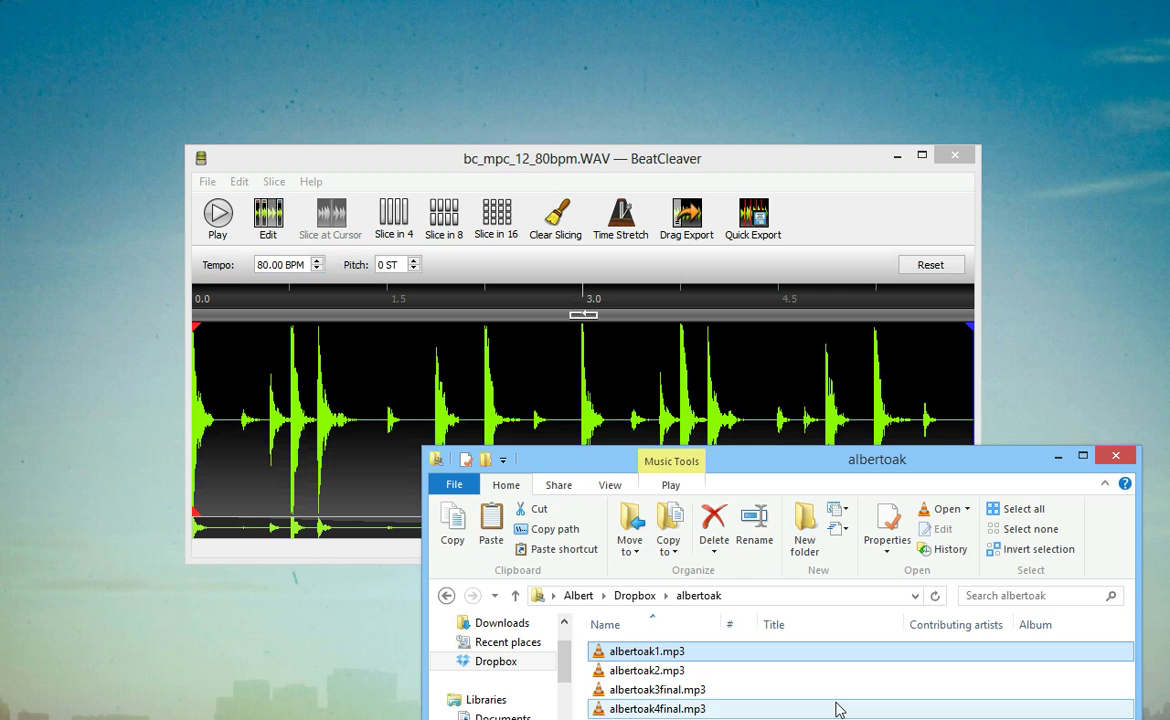
left_click(1060, 456)
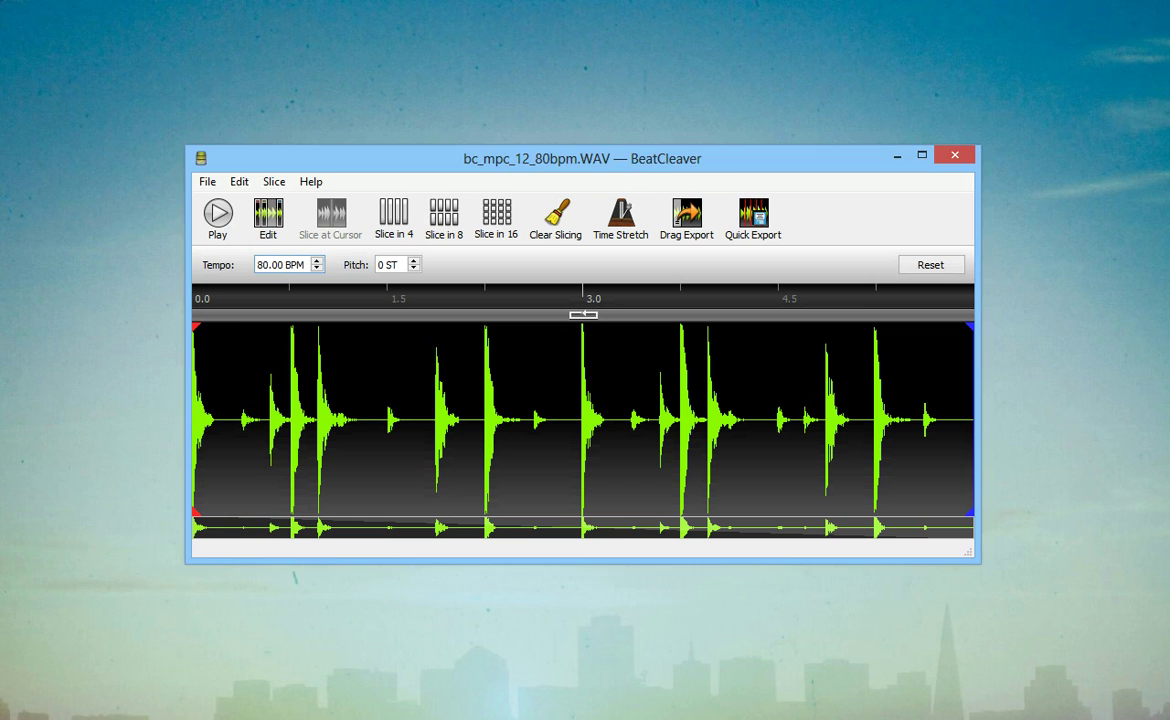
In edit mode, apply a Fade In ending at 1.5 s and set its start just past the first hit.
left_click(268, 213)
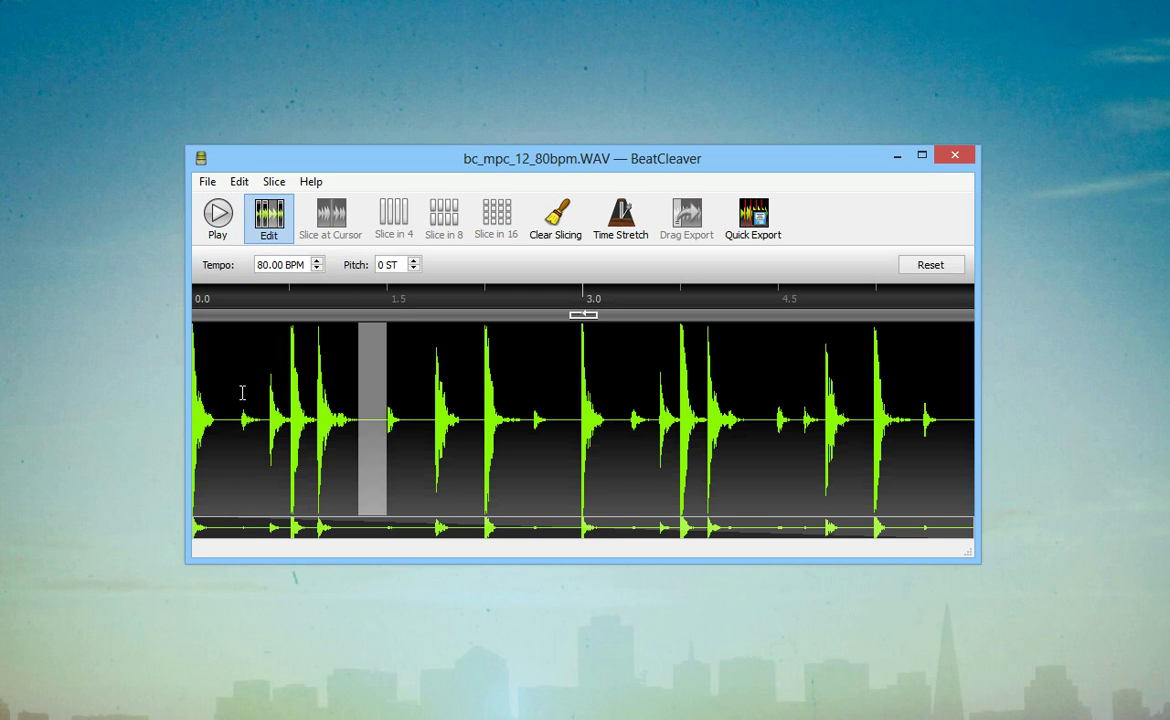
left_click_drag(242, 392, 370, 386)
right_click(388, 432)
left_click(395, 427)
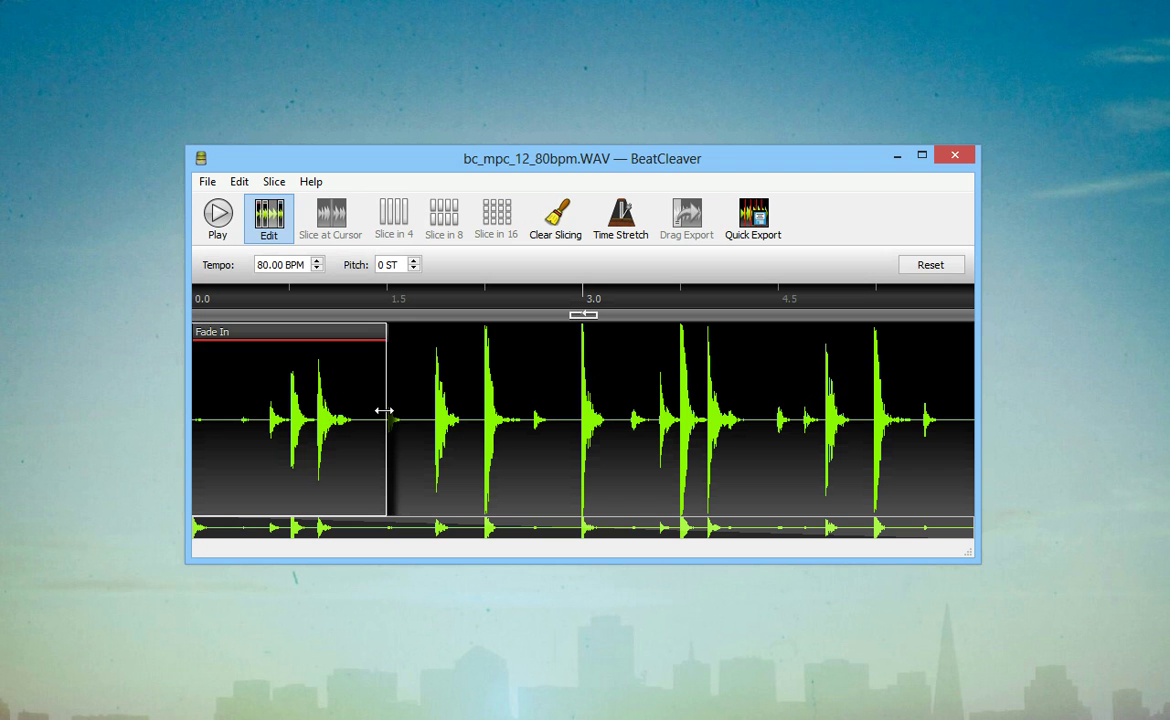
mouse_move(384, 410)
left_mouse_down()
mouse_move(361, 414)
mouse_move(372, 413)
left_mouse_up()
Apply a Fade Out to the end section of the loop and move it directly behind the Fade In block at 1.5 s.
left_click_drag(972, 392, 787, 410)
right_click(796, 416)
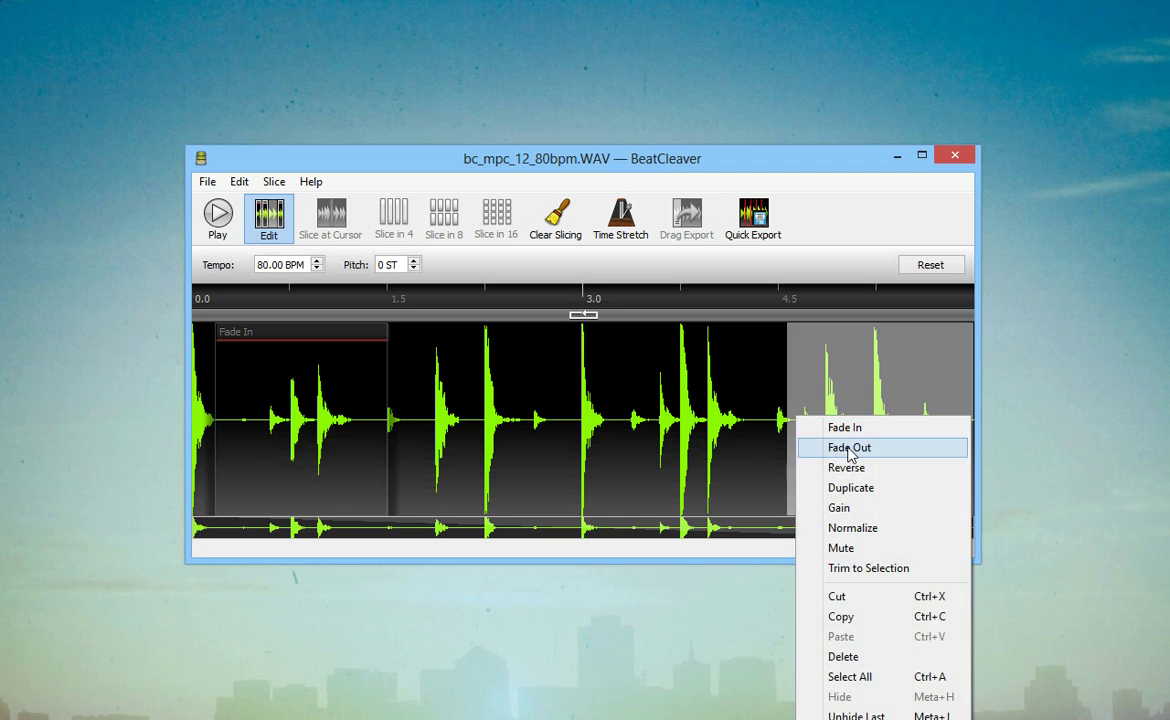
left_click(849, 447)
left_click_drag(872, 407, 486, 407)
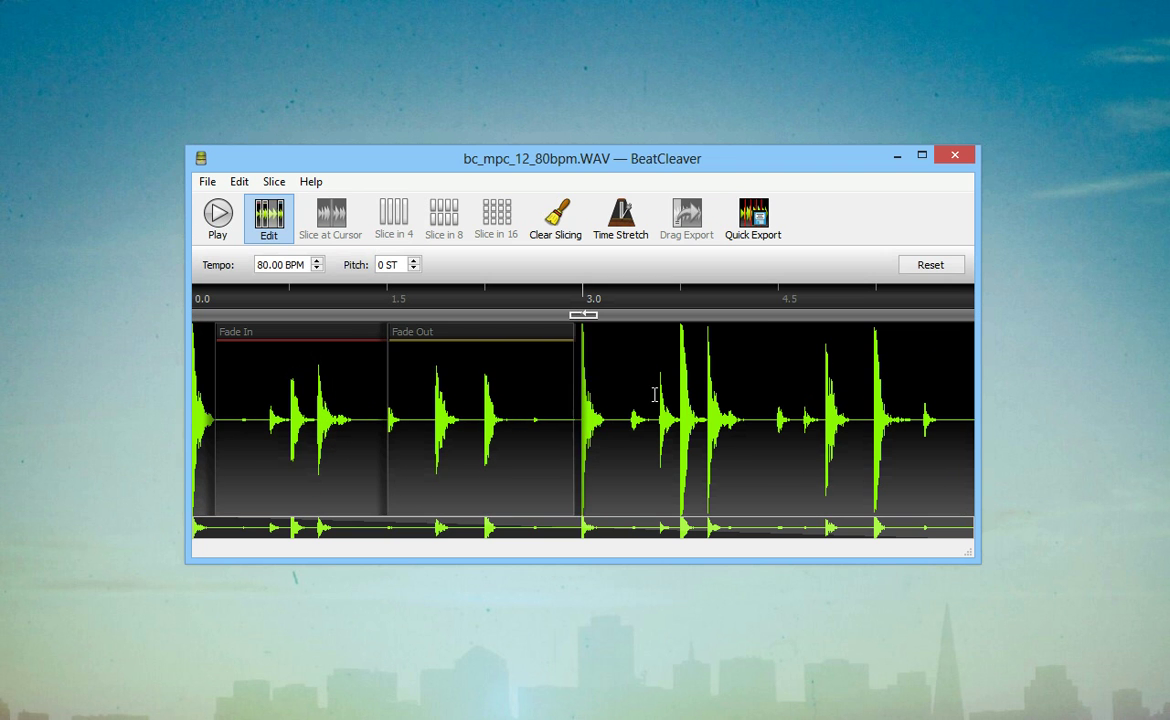
Add a Gain block from about 2.9 s to 4.2 s and lower its level to about -4.97 dB.
left_click_drag(654, 394, 580, 394)
right_click(645, 386)
left_click(705, 489)
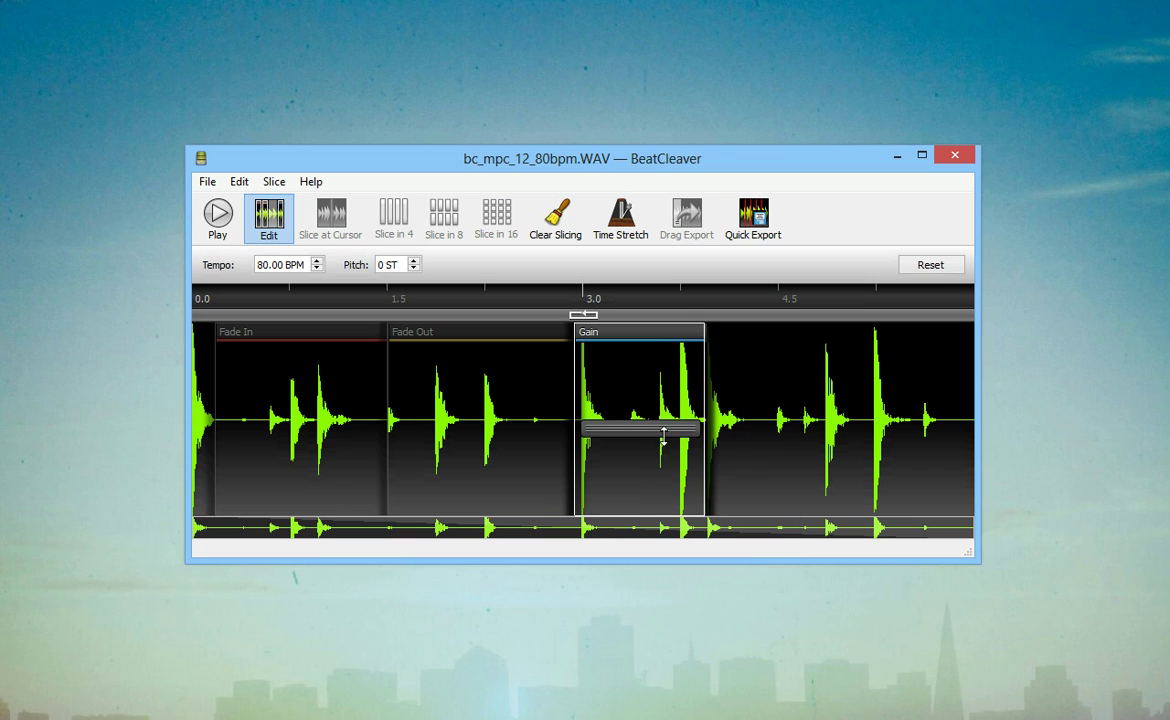
left_click_drag(682, 434, 741, 460)
left_click_drag(661, 492, 678, 474)
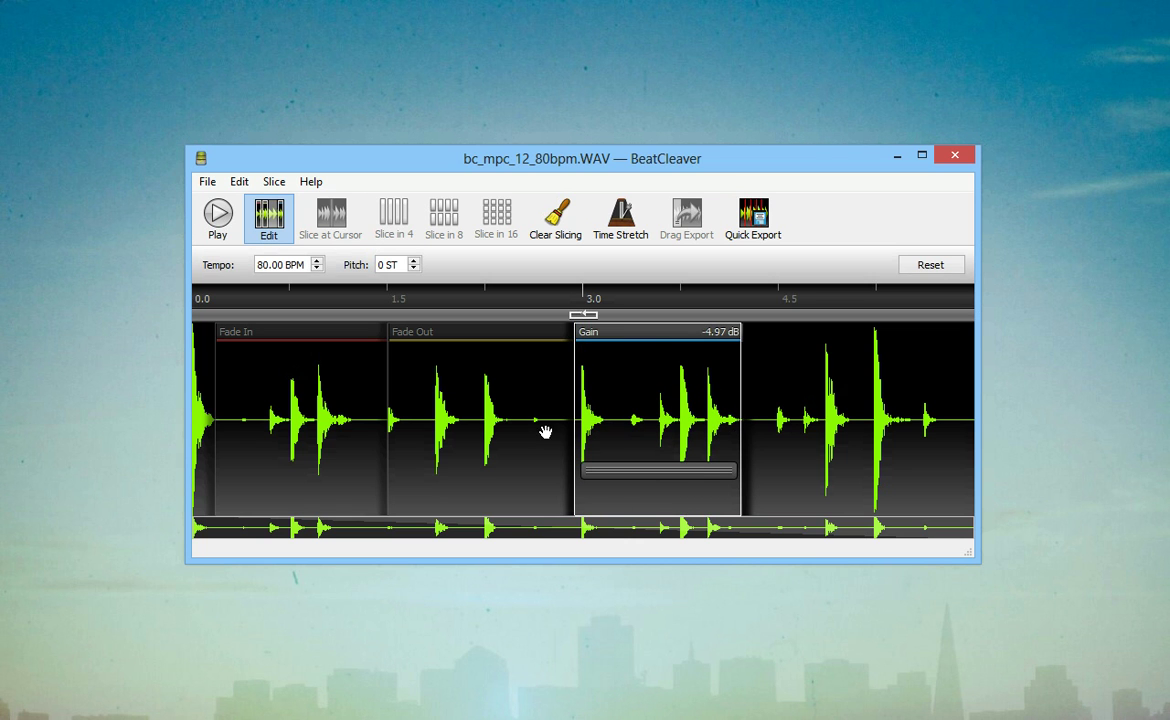
Undo the Gain, Fade Out and Fade In edits.
key("ctrl+z")
key("ctrl+z")
key("ctrl+z")
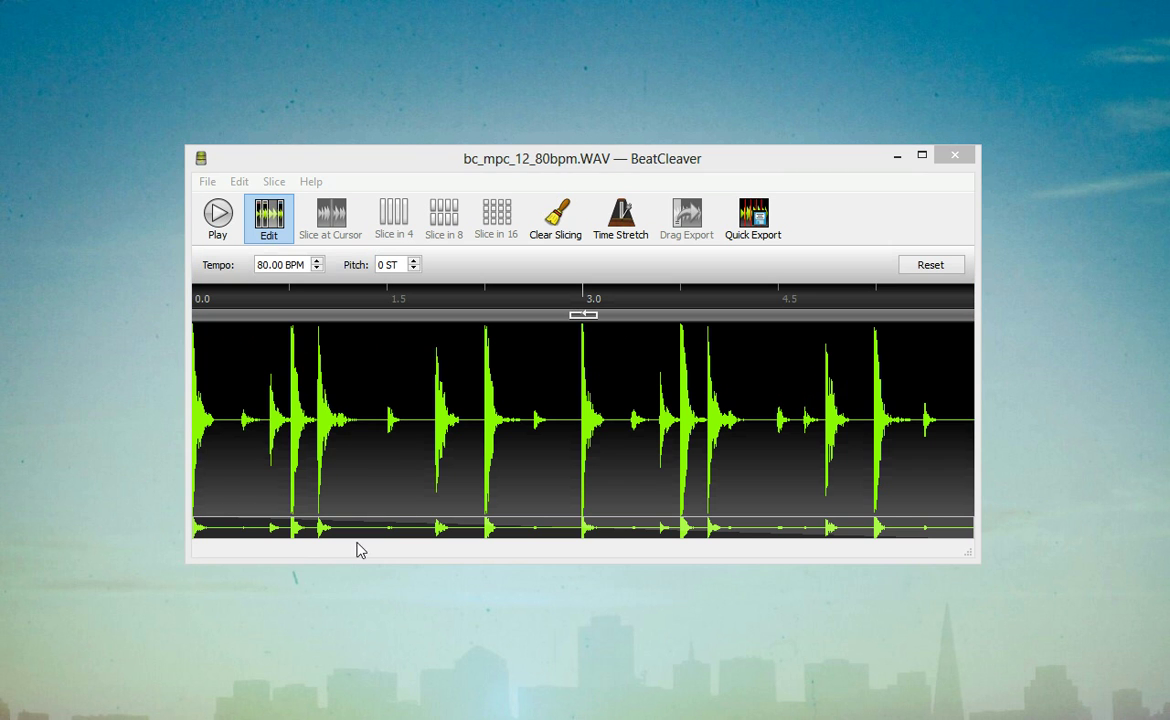
Duplicate the section from about 0.2 s to 1.3 s, trim the copy's start, and move it to about 0.4 s.
left_click(363, 400)
left_click_drag(213, 411, 358, 411)
right_click(359, 410)
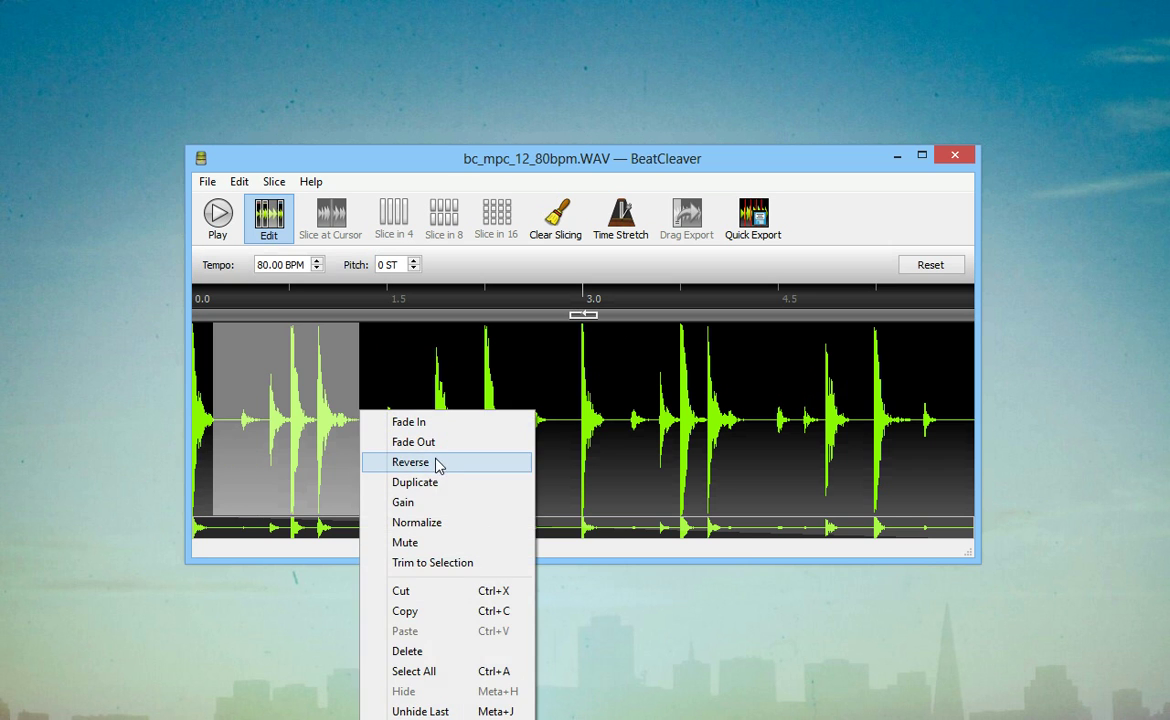
left_click(435, 485)
left_click_drag(322, 418, 425, 418)
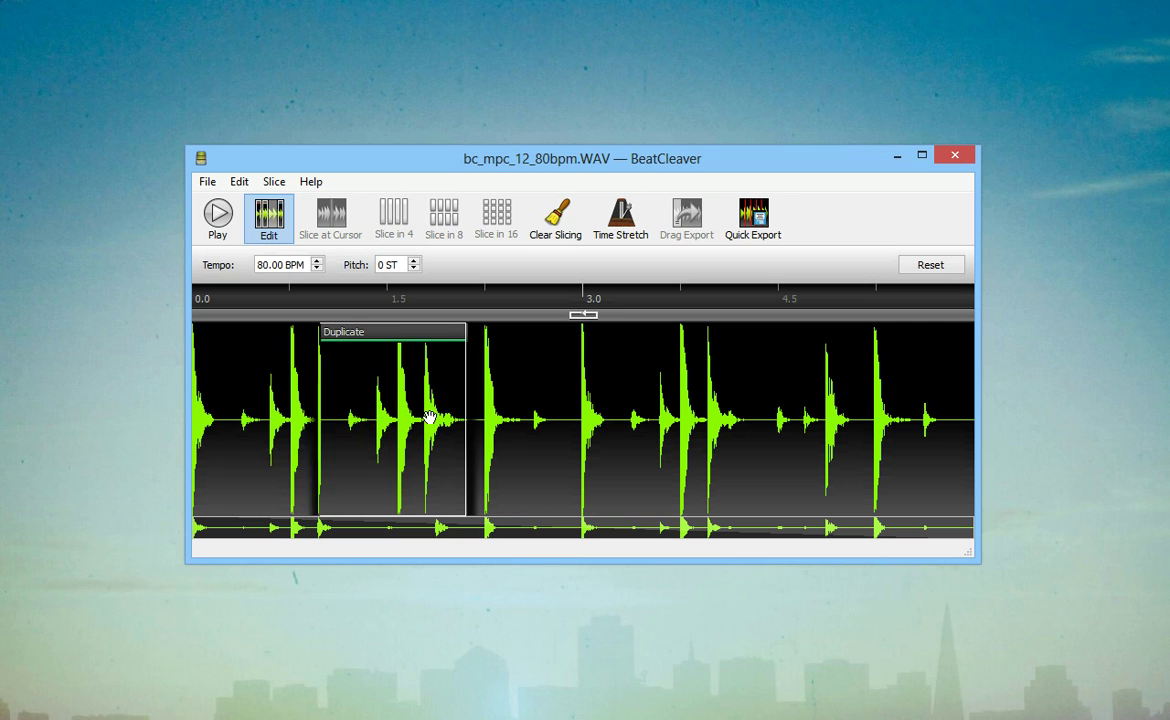
left_click_drag(316, 412, 332, 411)
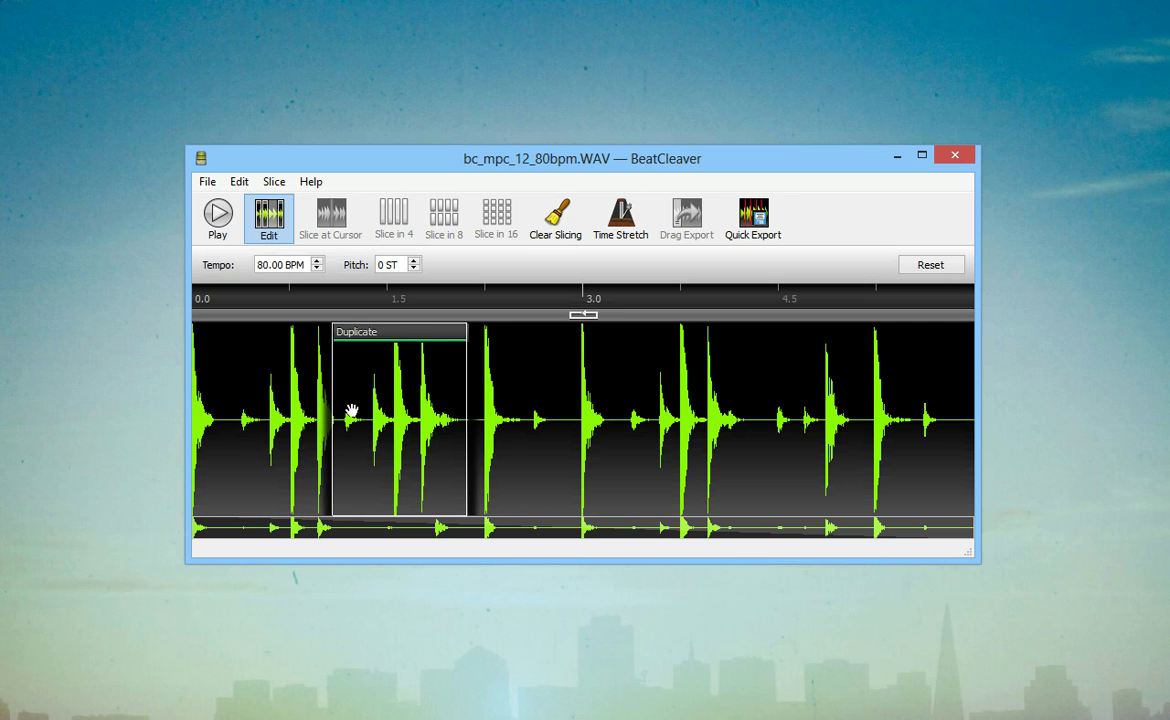
left_click_drag(410, 406, 322, 406)
Slice the loop into eight equal parts and return to edit mode.
left_click(393, 210)
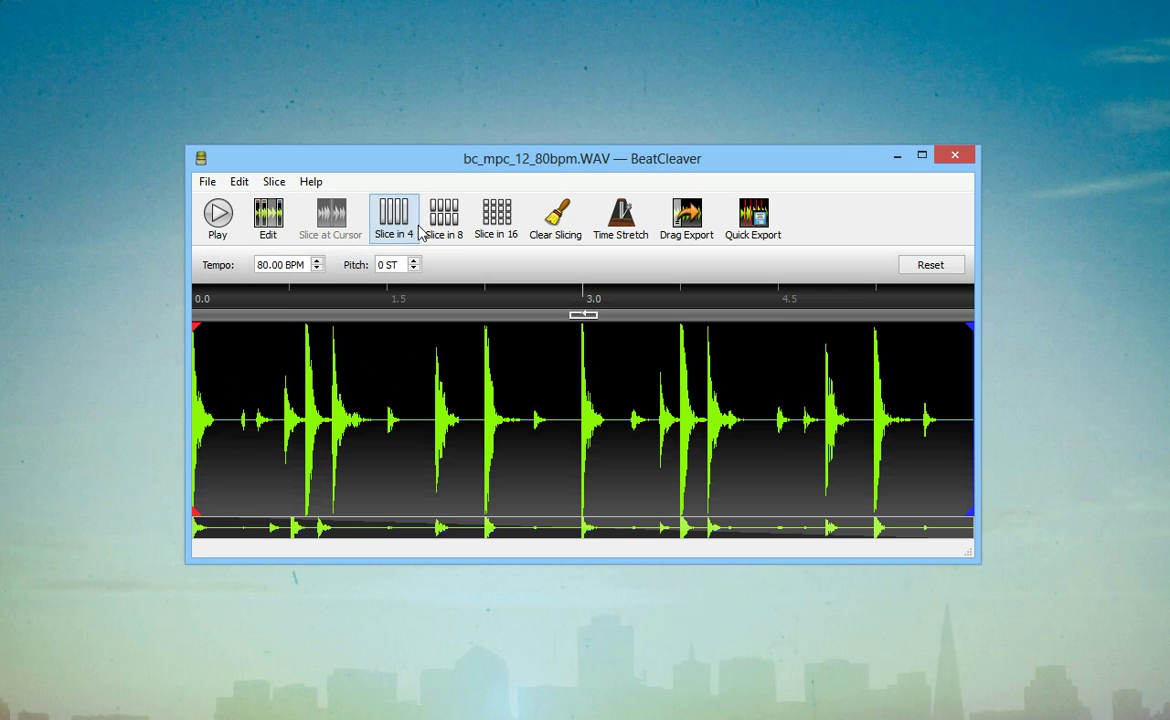
left_click(269, 213)
left_click(320, 424)
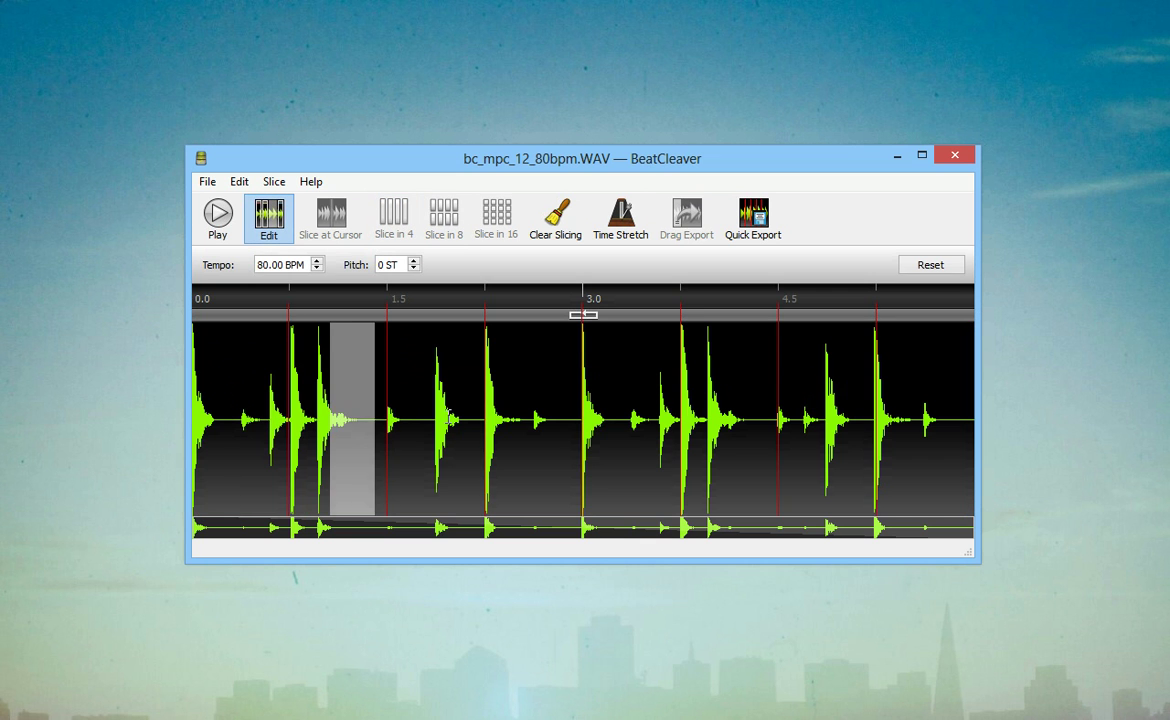
right_click(455, 412)
Copy the third slice, starting at 1.5 s, and paste it just after the 3.0 s mark.
left_click(436, 331)
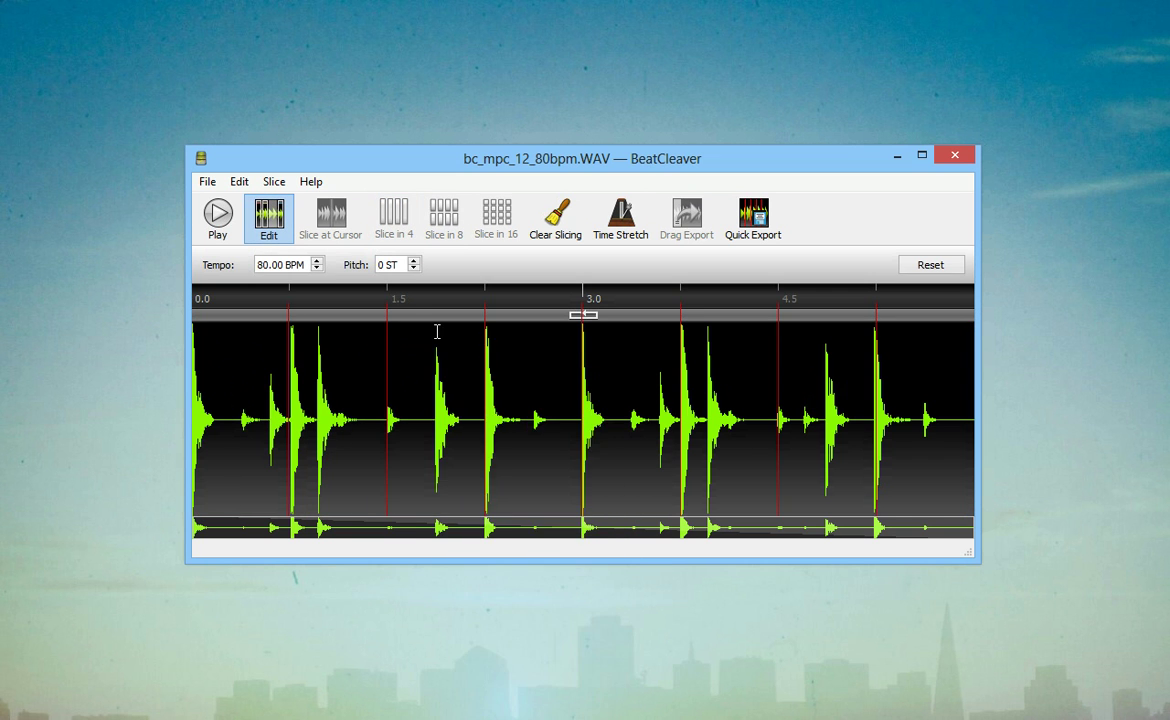
right_click(436, 332)
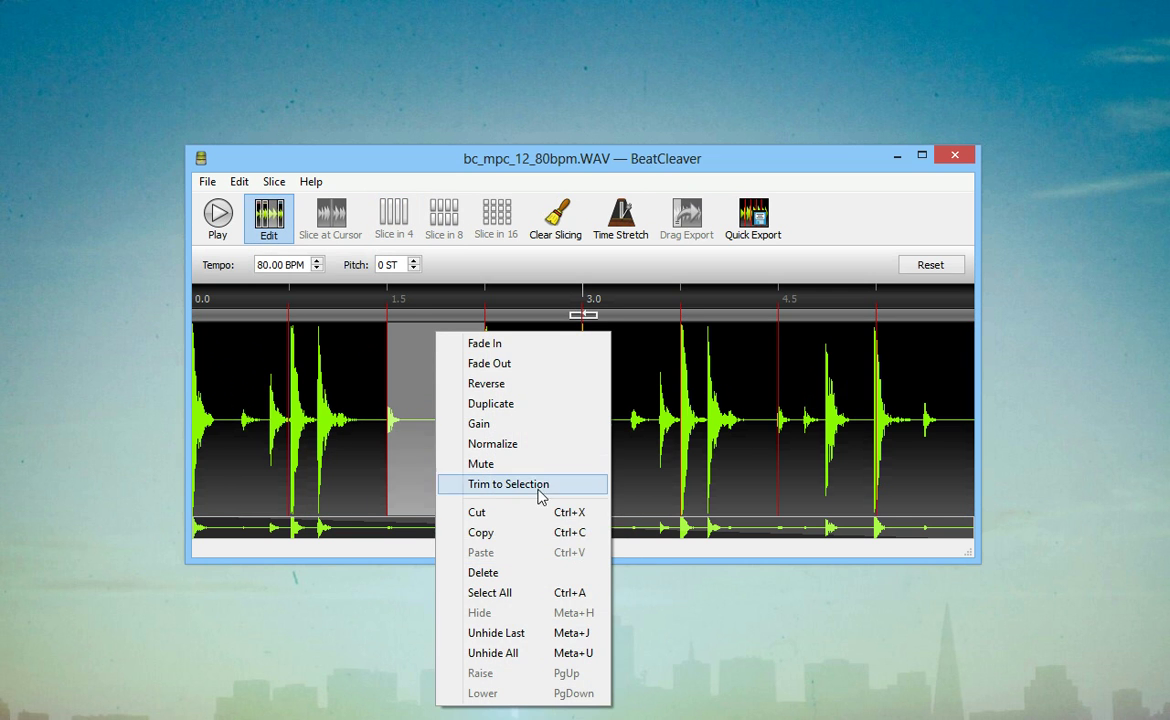
left_click(510, 535)
key("ctrl+v")
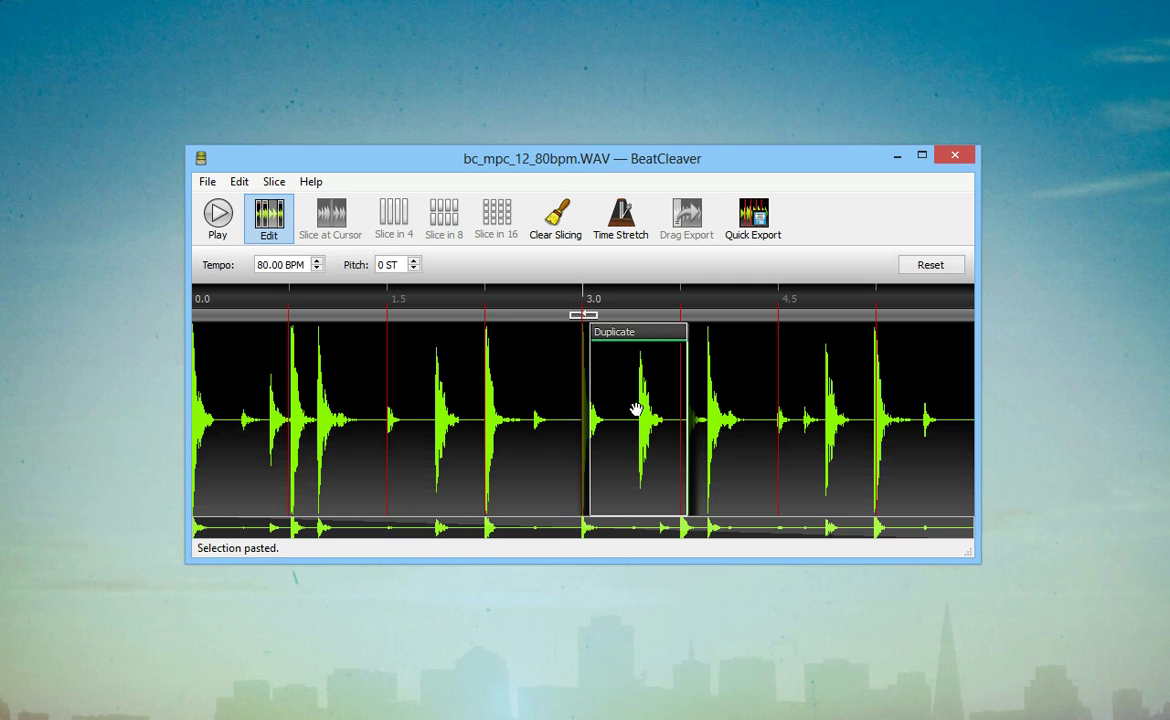
Paste a second copy of the third slice and move it to about 1.0 s.
left_click(516, 413)
key("ctrl+v")
left_click_drag(549, 418, 405, 418)
left_click(538, 417)
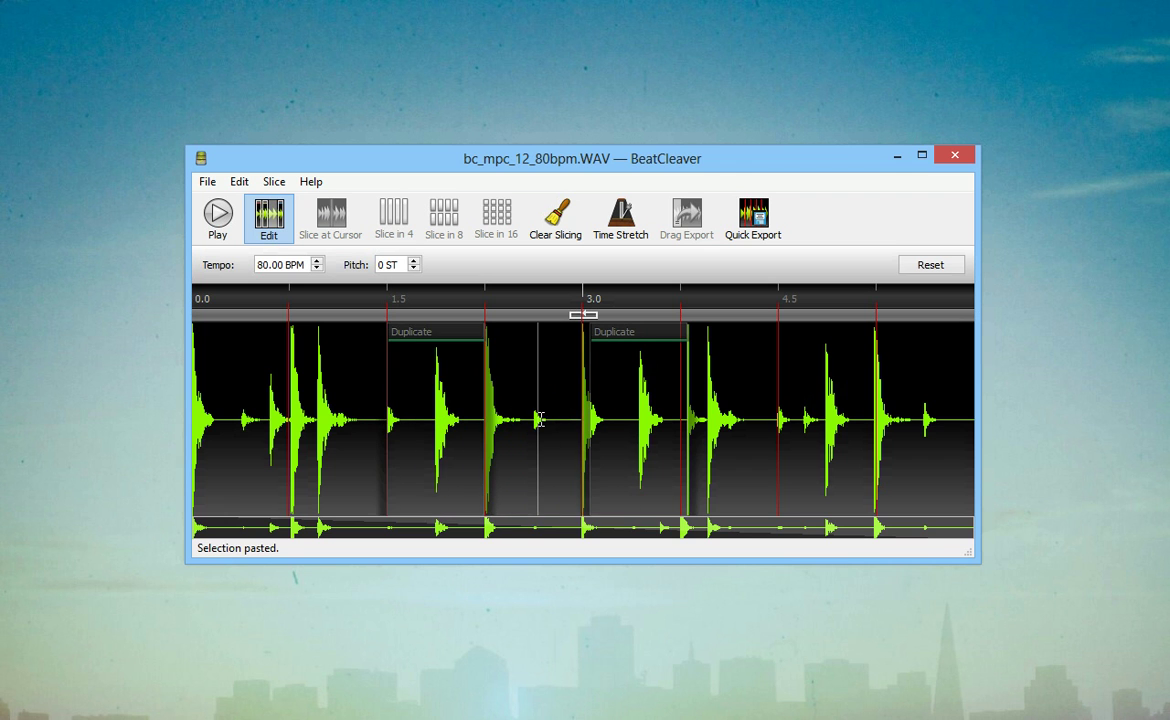
Cut the fourth slice, ending at 3.0 s, and undo the cut.
right_click(524, 407)
left_click(532, 393)
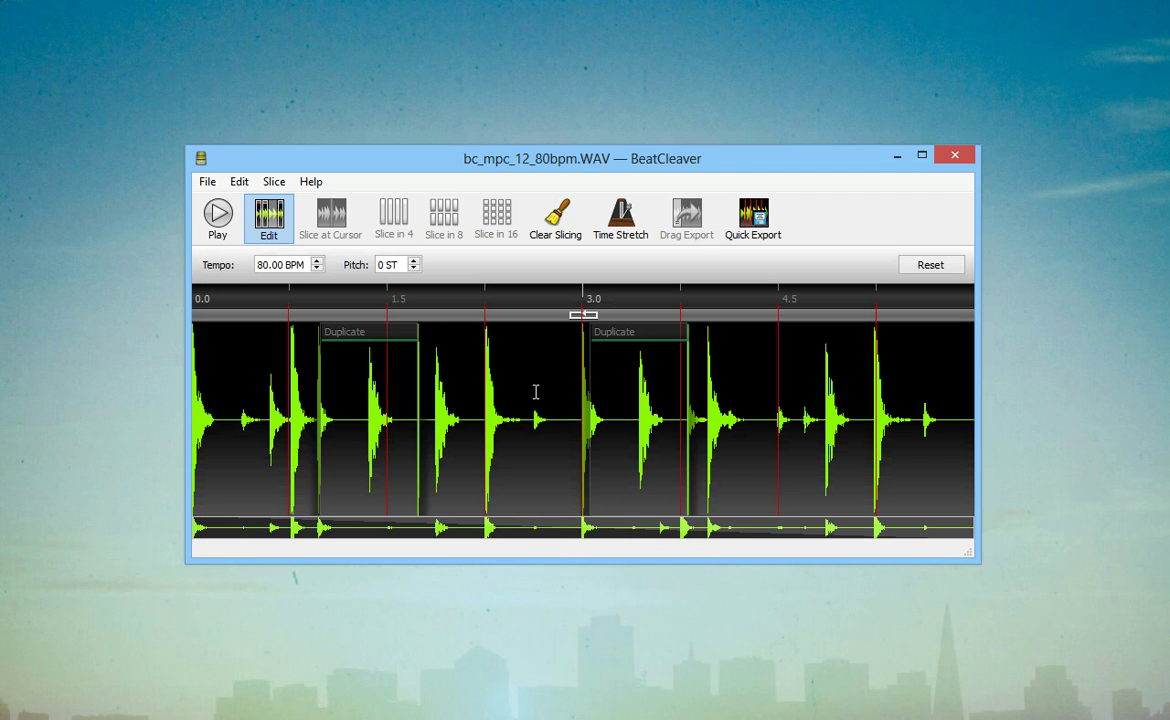
right_click(526, 395)
left_click(567, 573)
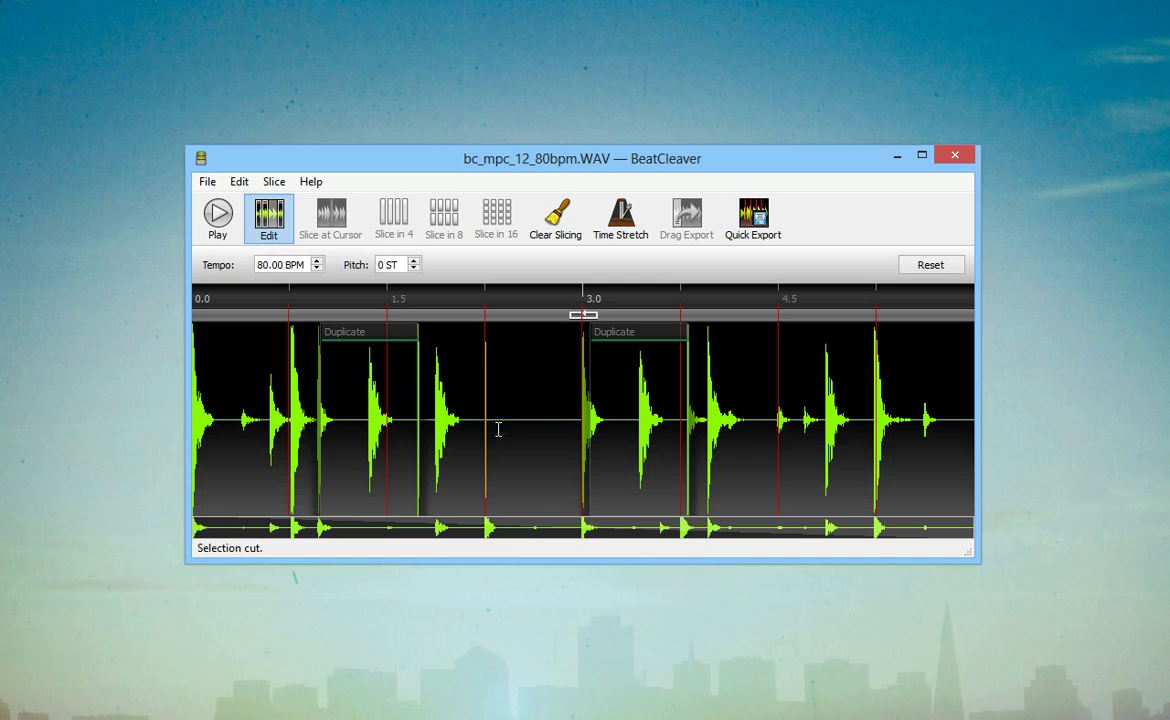
key("ctrl+z")
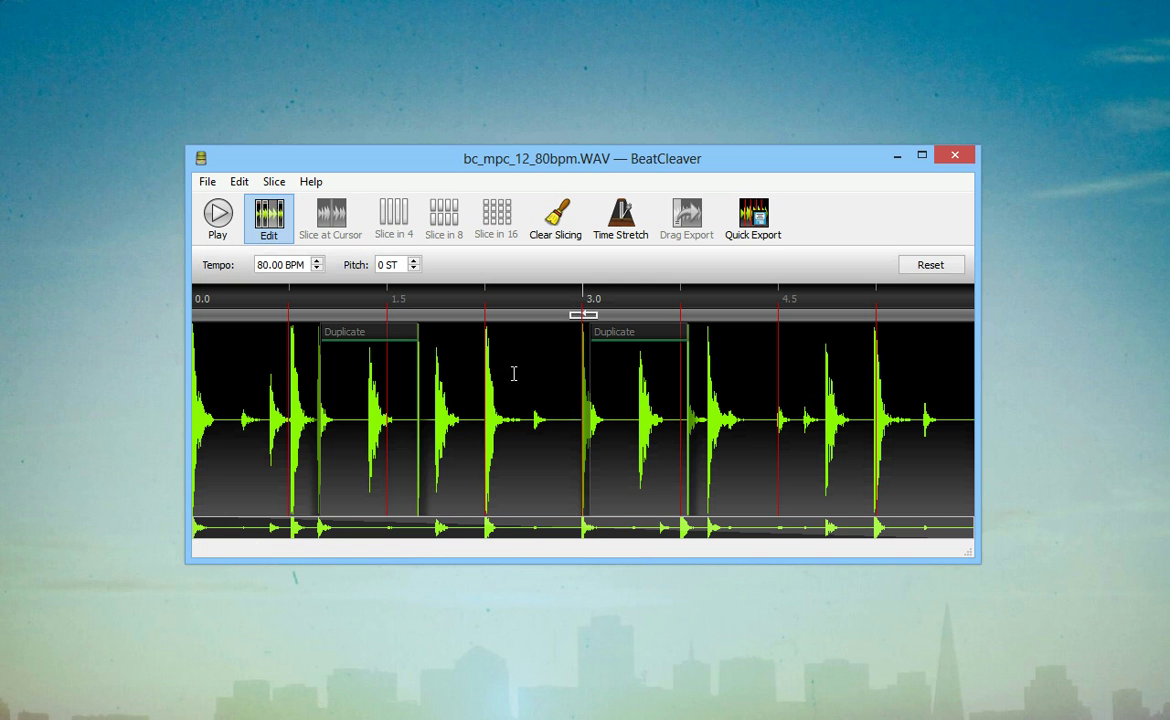
Move the duplicate near 3.0 s to about 2.1 s, then paste copies of both duplicates at about 3.5 s and 4.6 s.
left_click_drag(627, 433, 504, 418)
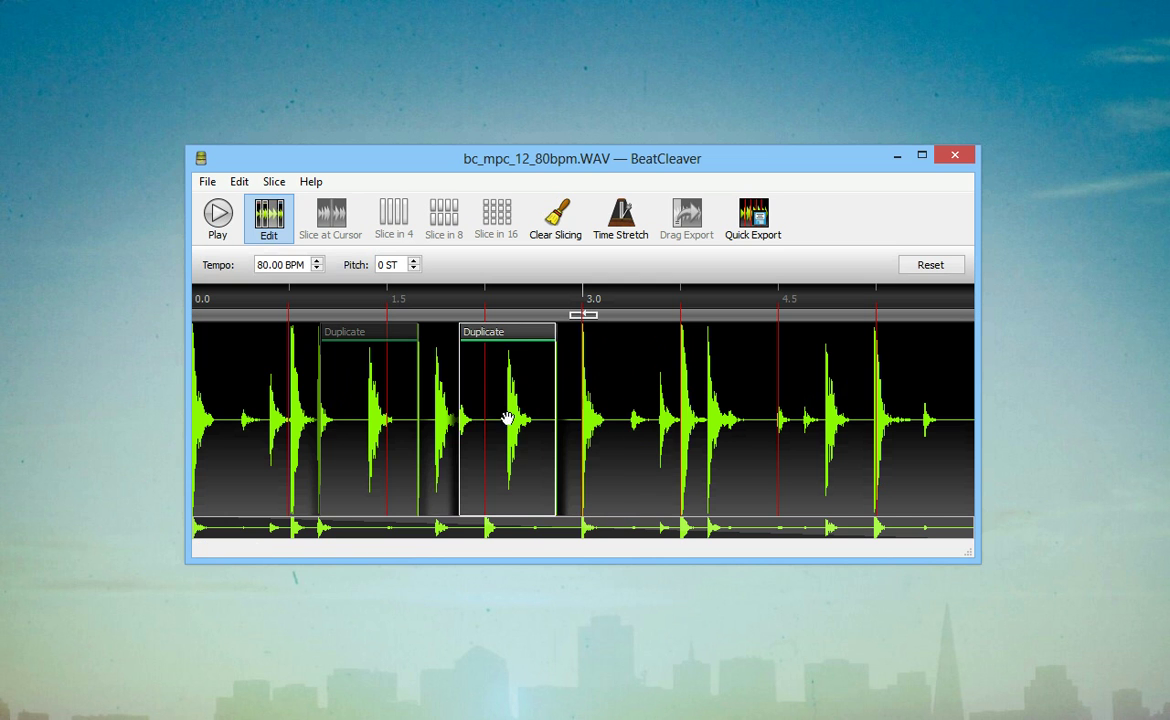
key("ctrl+c")
key("ctrl+v")
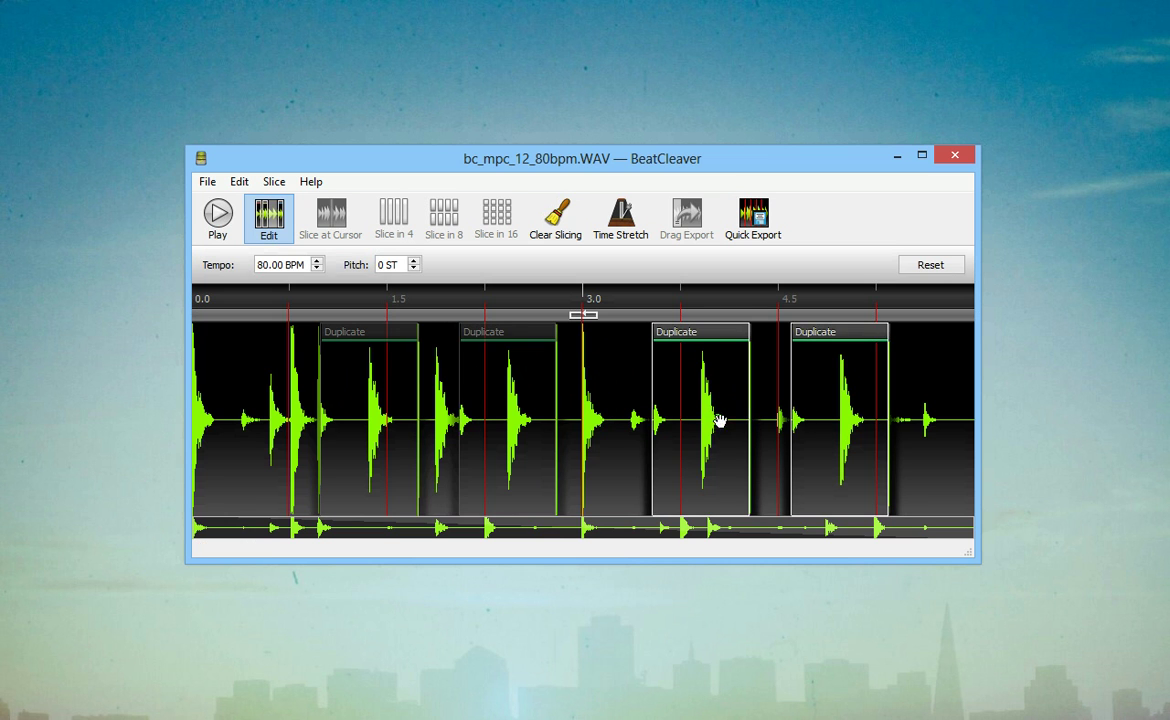
Delete the duplicate blocks across the loop.
key("Delete")
left_click(503, 422)
key("Delete")
left_click(363, 422)
key("Delete")
Apply a fade-in to the section from about 1.2 s to 2.3 s and paste copies of it at about 3.0 s and 4.3 s.
left_click_drag(485, 420, 353, 418)
right_click(384, 414)
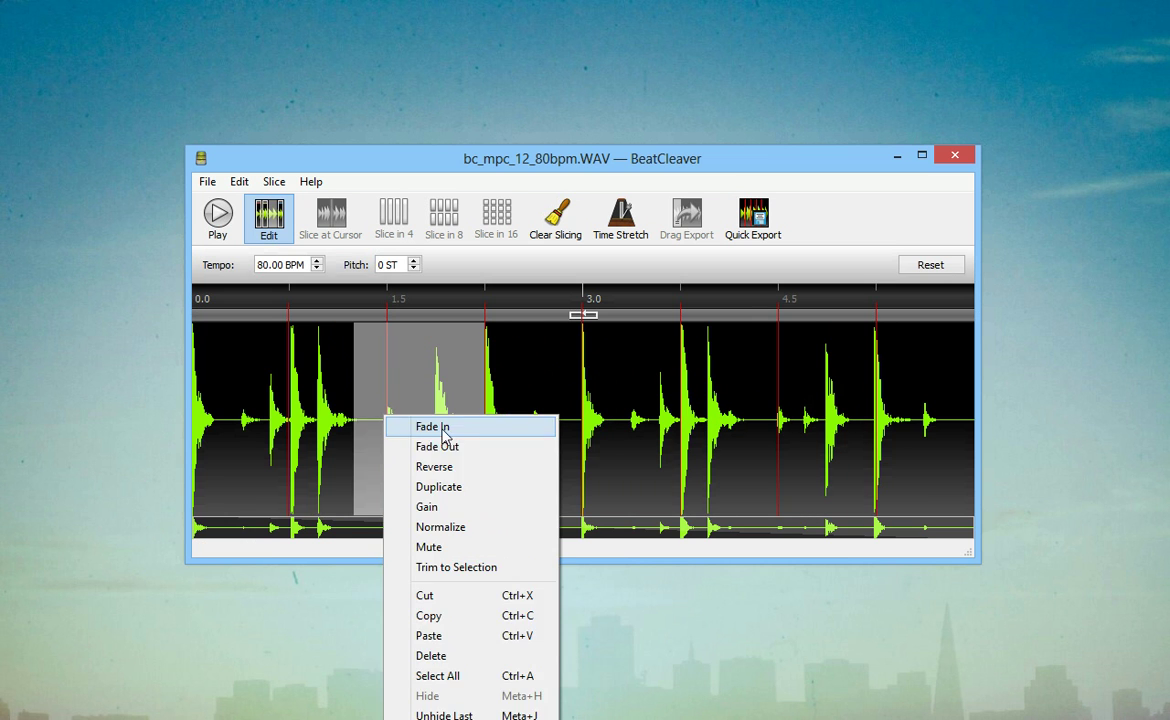
left_click(442, 429)
key("ctrl+c")
key("ctrl+v")
key("ctrl+v")
key("ctrl+v")
key("Delete")
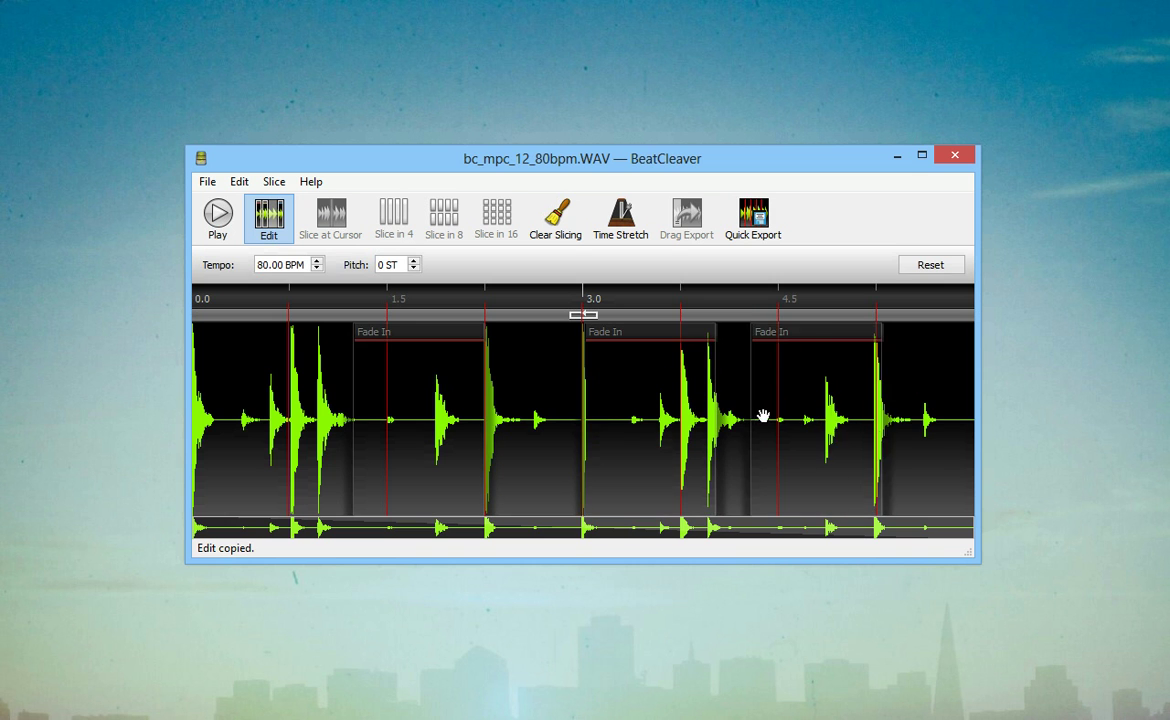
Undo all the fade-in, deletion and duplicate edits made to the loop.
left_click(763, 418)
key("ctrl+z")
key("ctrl+z")
key("ctrl+z")
key("ctrl+z")
key("ctrl+z")
key("ctrl+z")
key("ctrl+z")
key("ctrl+z")
key("ctrl+z")
key("ctrl+z")
key("ctrl+z")
key("ctrl+z")
key("ctrl+z")
key("ctrl+z")
key("ctrl+z")
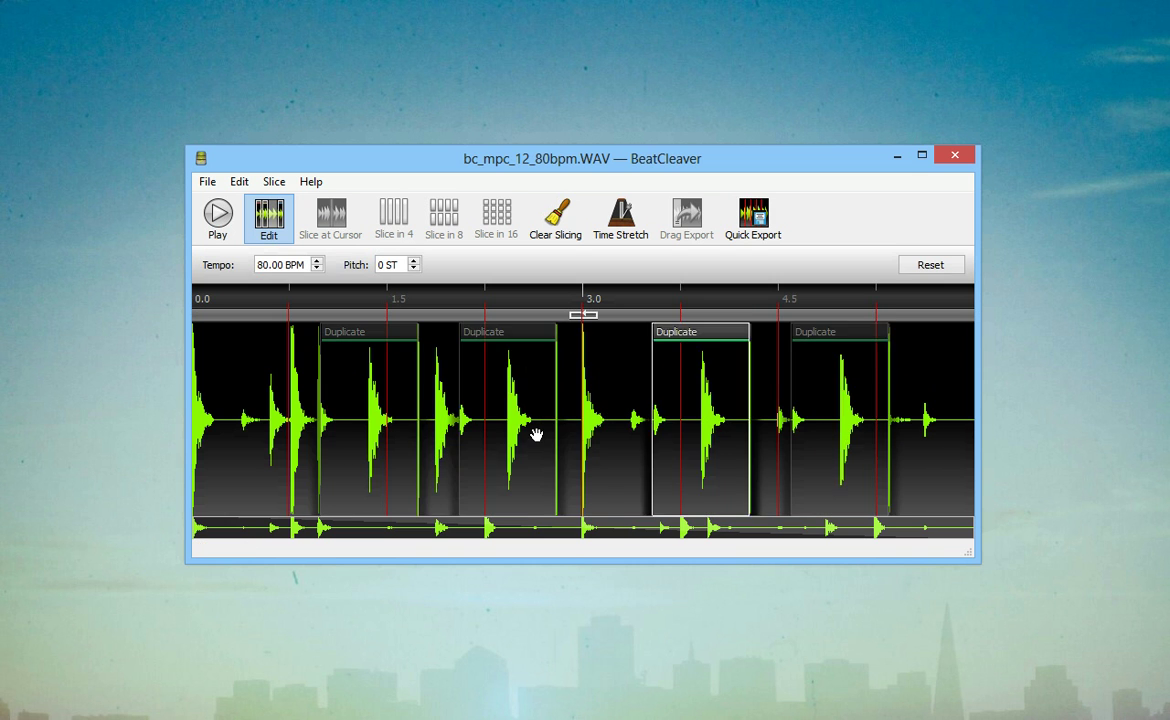
key("ctrl+z")
key("ctrl+z")
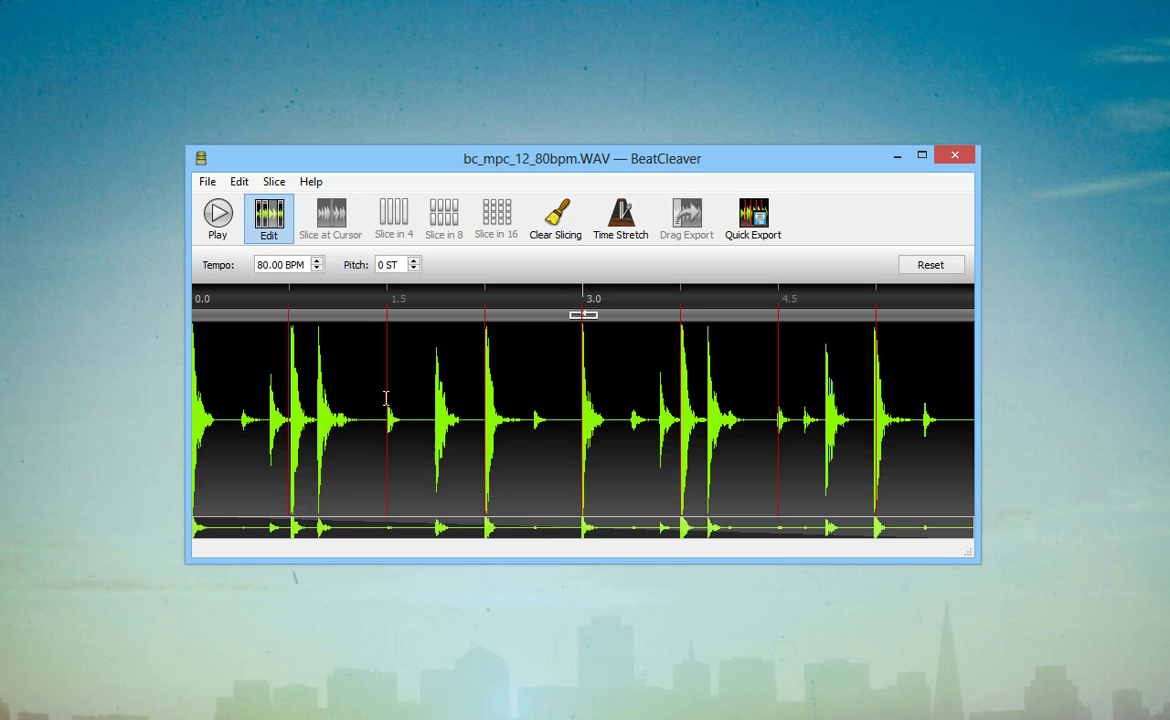
Trim the audio to the fourth slice, from about 2.3 s to 3.0 s.
right_click(386, 398)
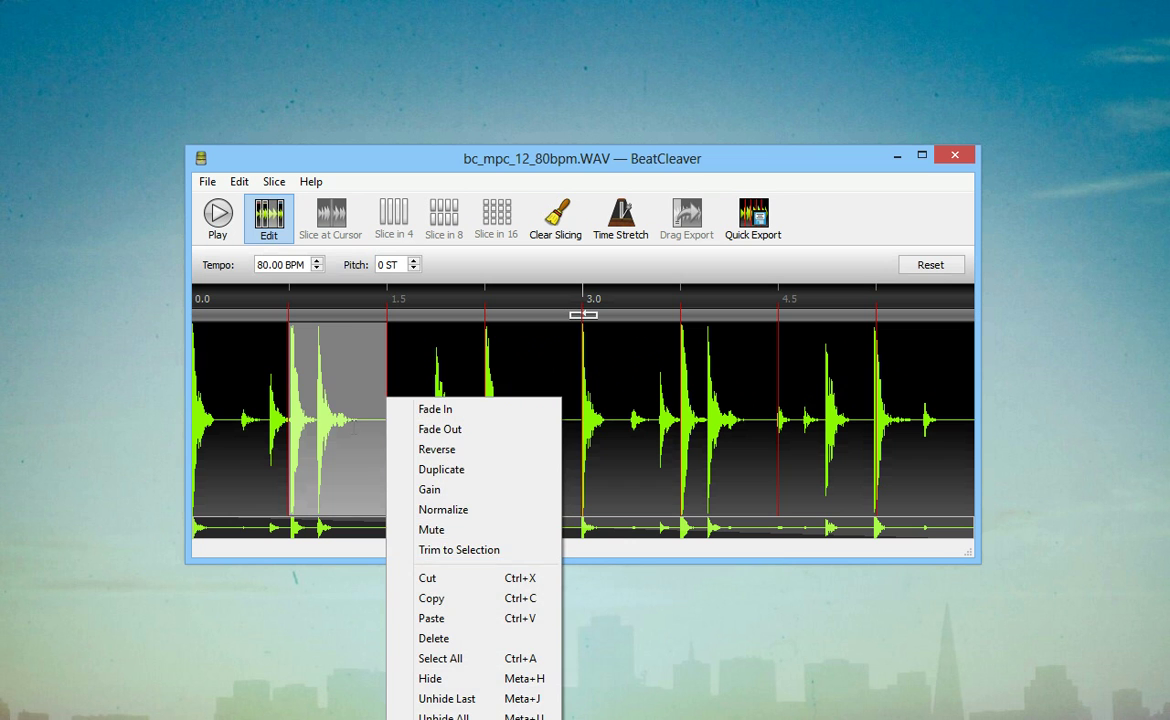
left_click(517, 350)
mouse_move(477, 406)
left_mouse_down()
mouse_move(511, 405)
mouse_move(488, 411)
left_mouse_up()
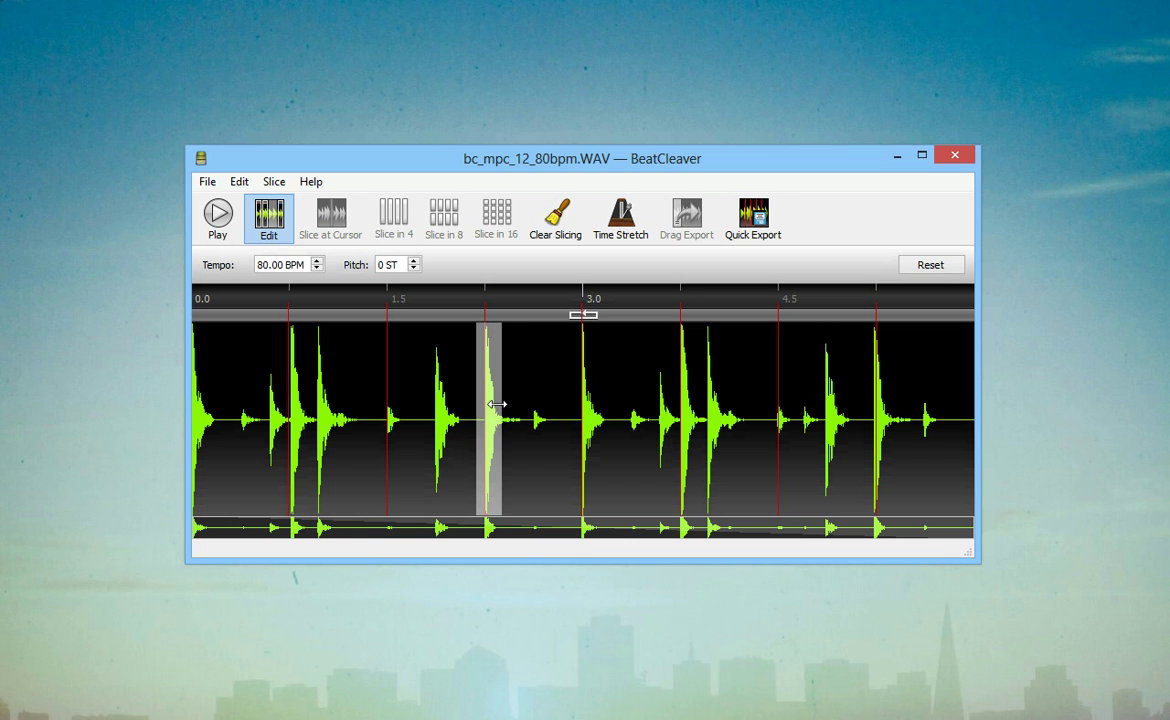
right_click(490, 410)
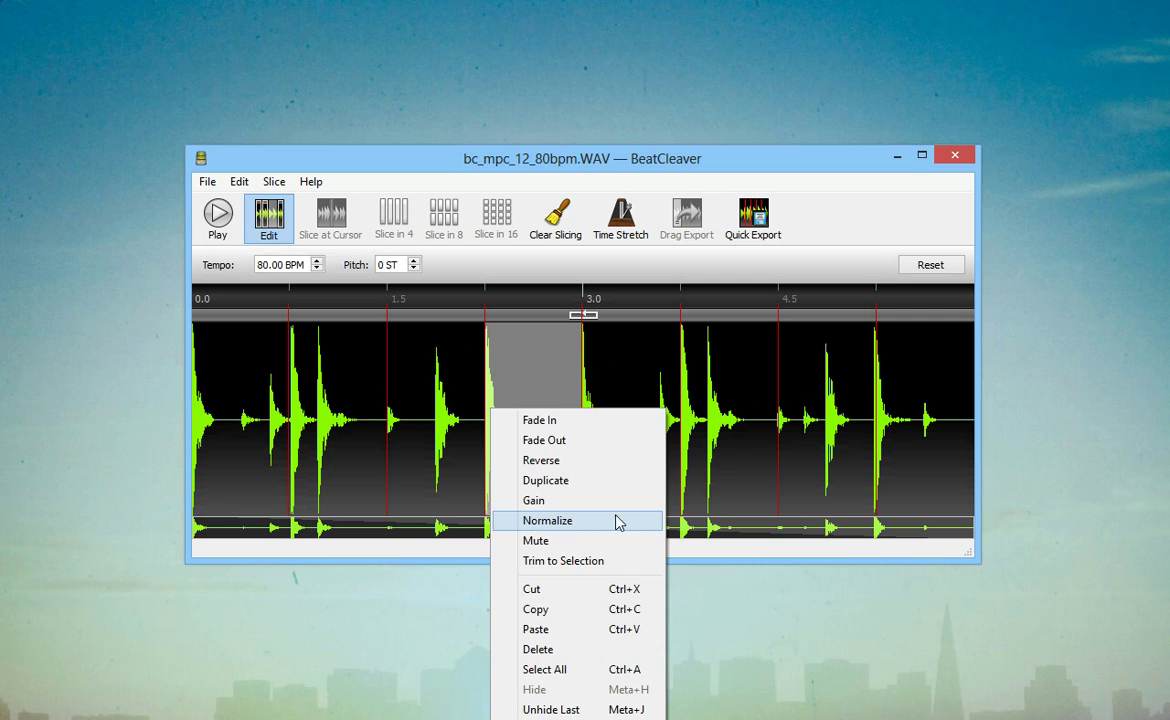
left_click(564, 561)
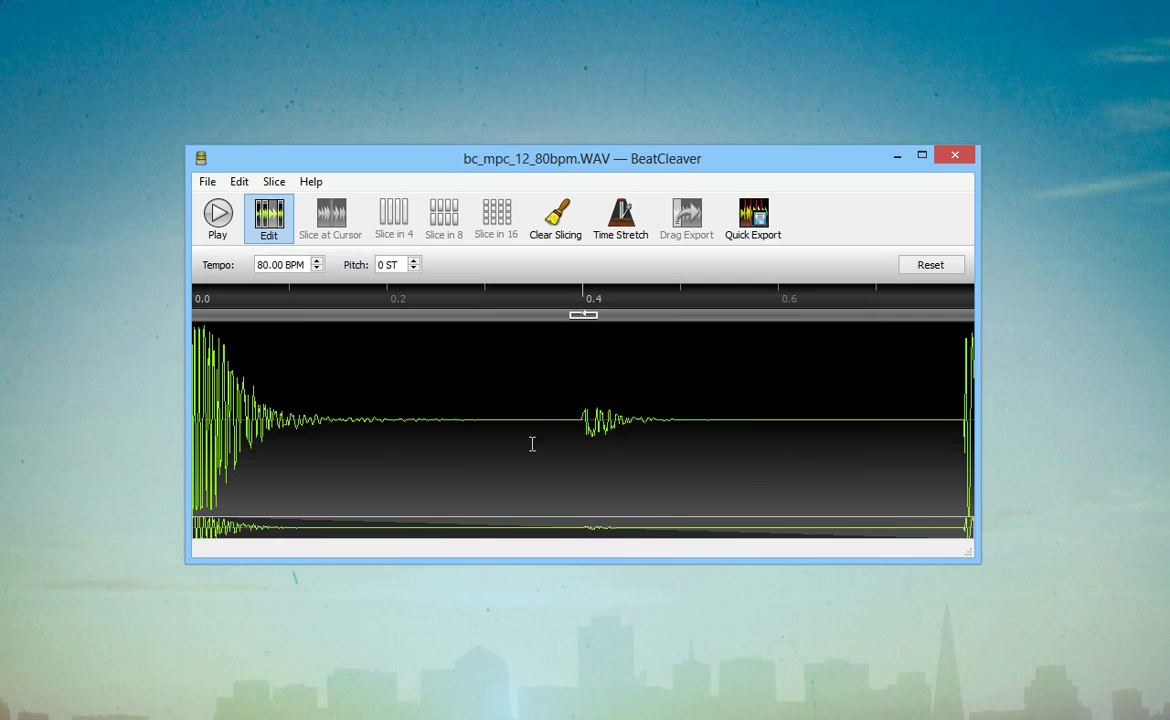
Undo the trim and extend the loop region over the whole file.
key("ctrl+z")
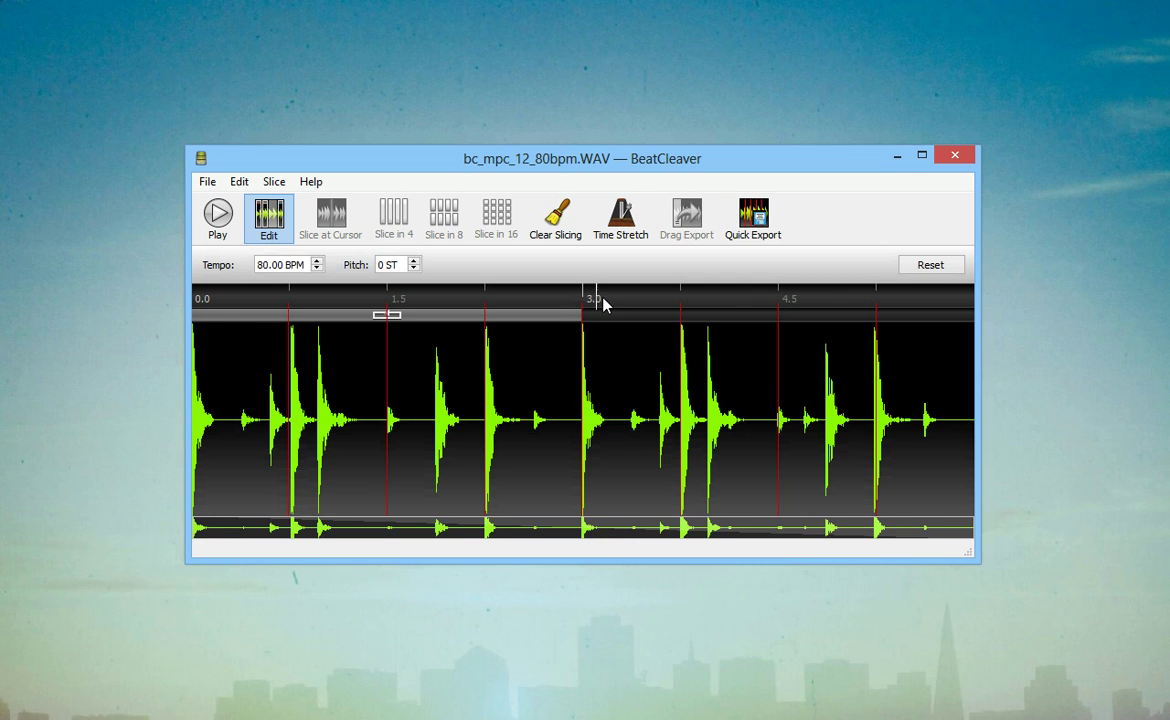
left_click(240, 315)
left_click(893, 315, "shift")
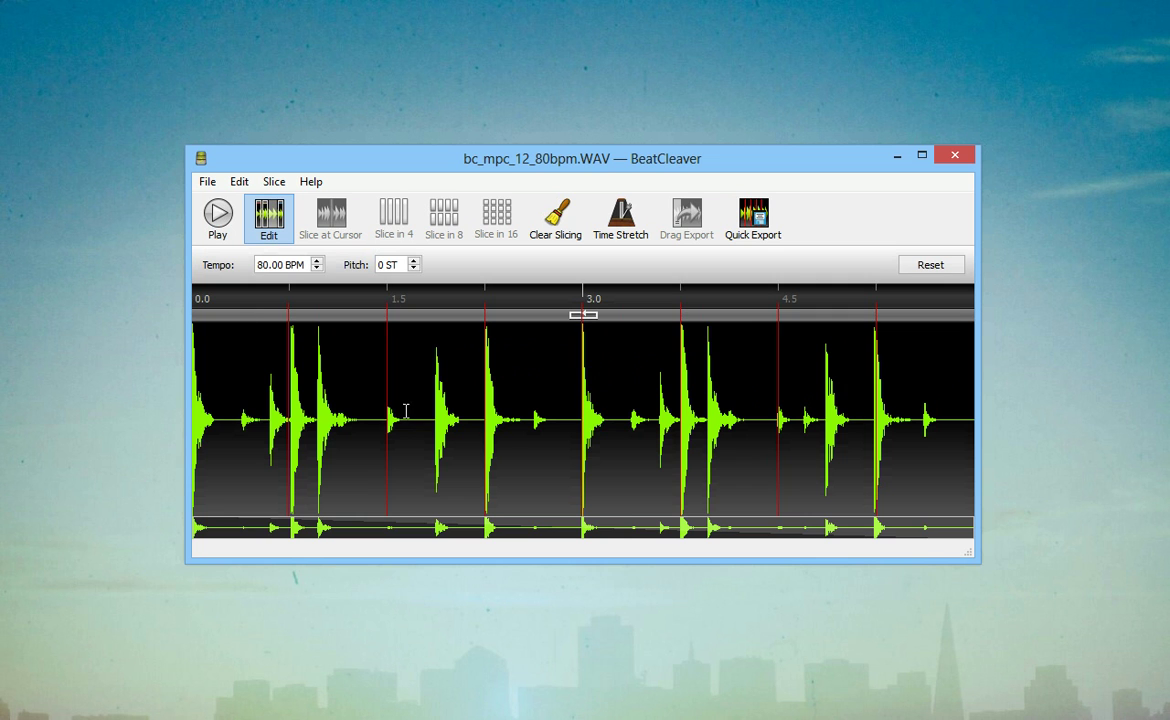
Delete the section from 1.5 s to 4.5 s, play the shortened loop and undo the deletion.
left_click_drag(390, 407, 779, 413)
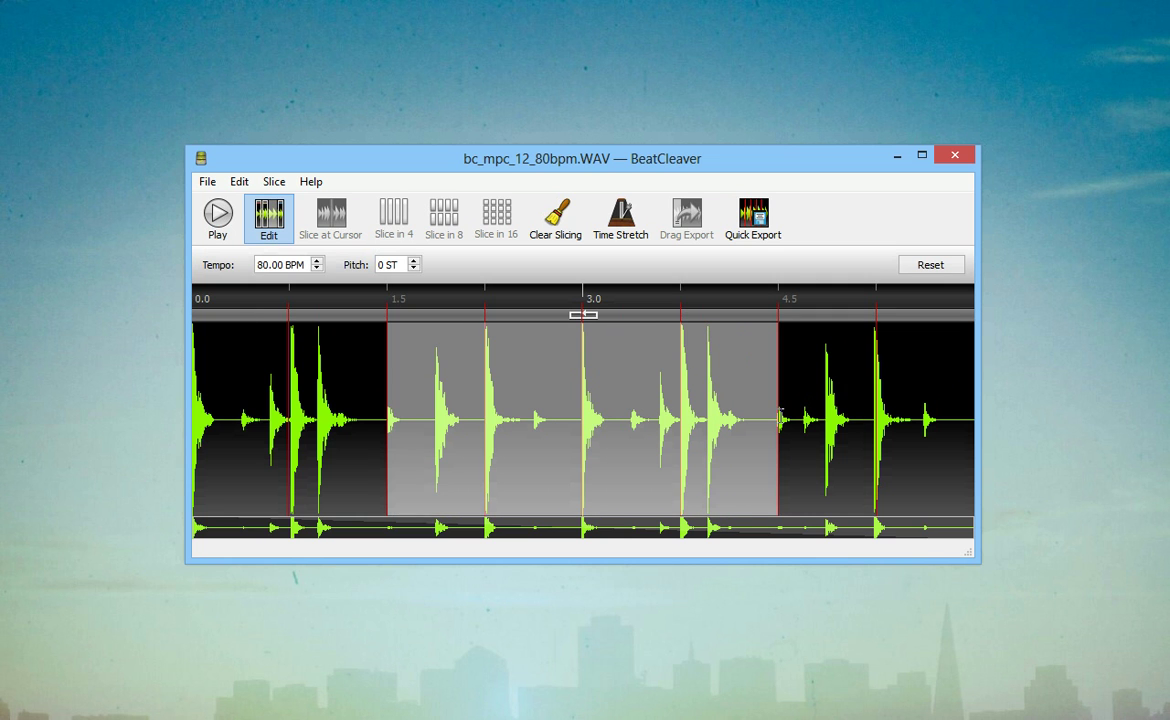
right_click(597, 421)
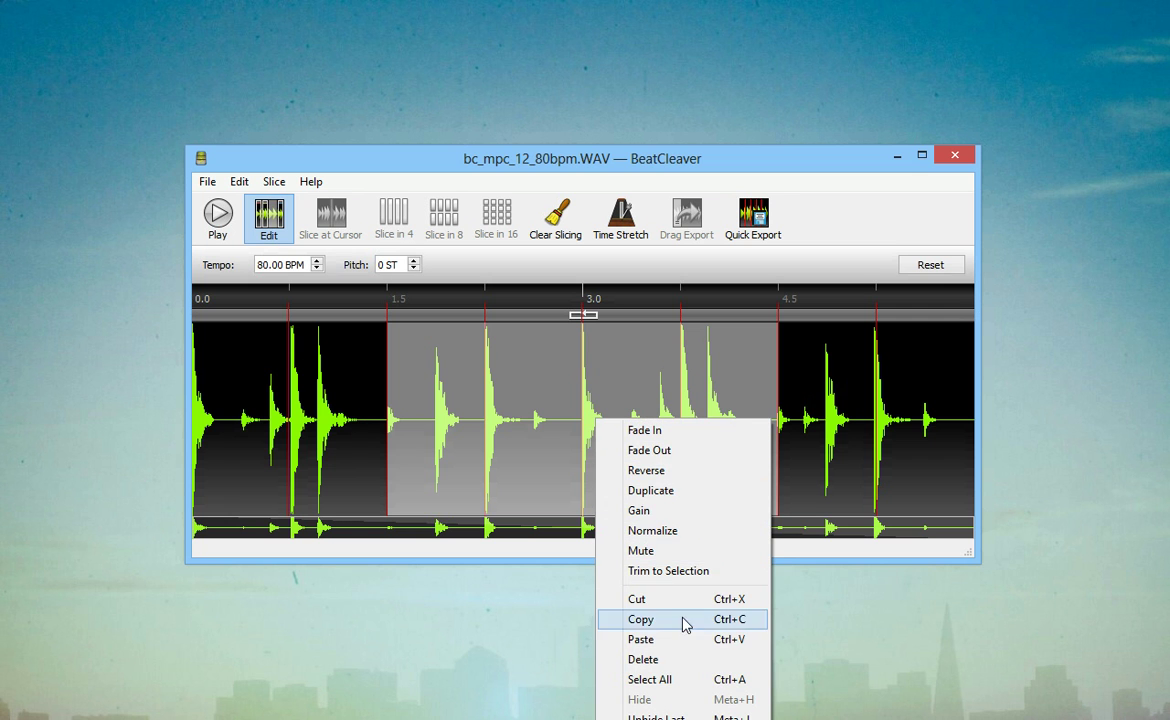
left_click(660, 660)
key("space")
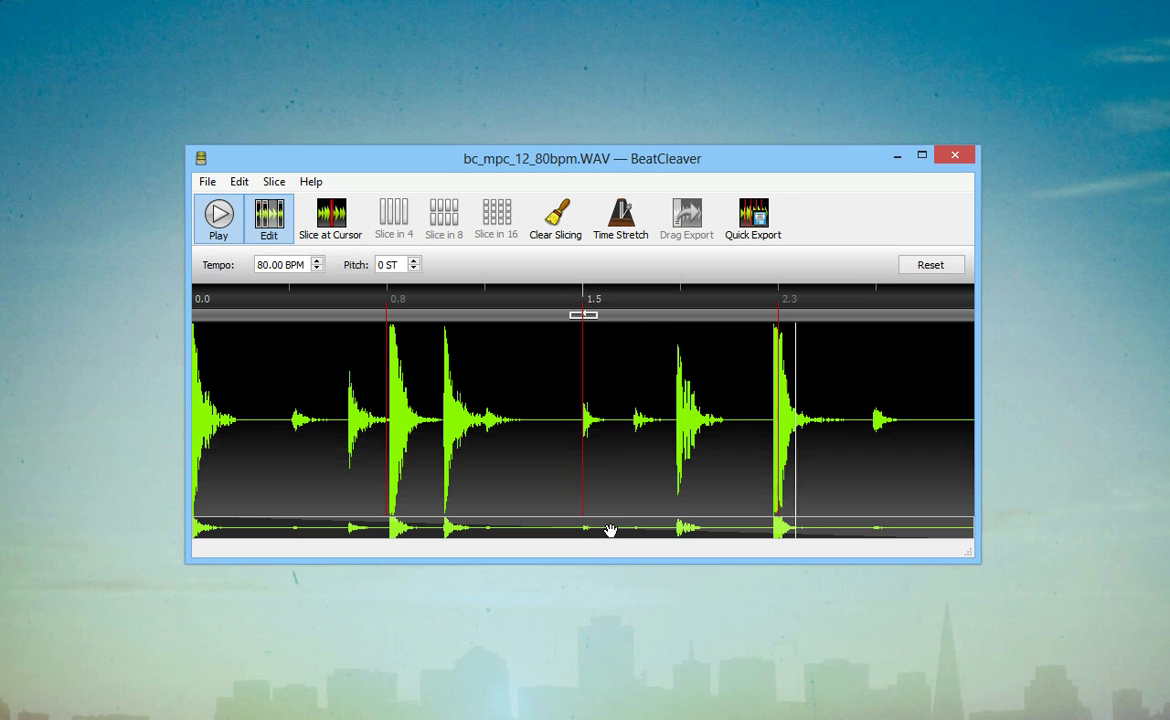
key("space")
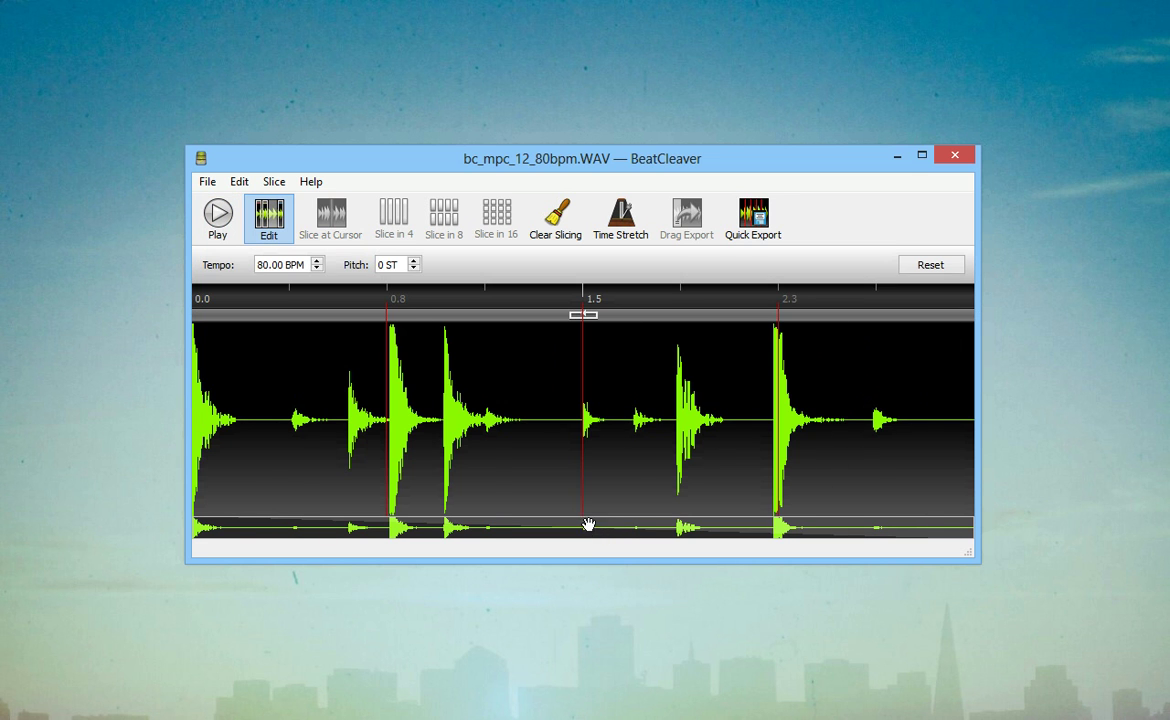
scroll(529, 439, "down", 1)
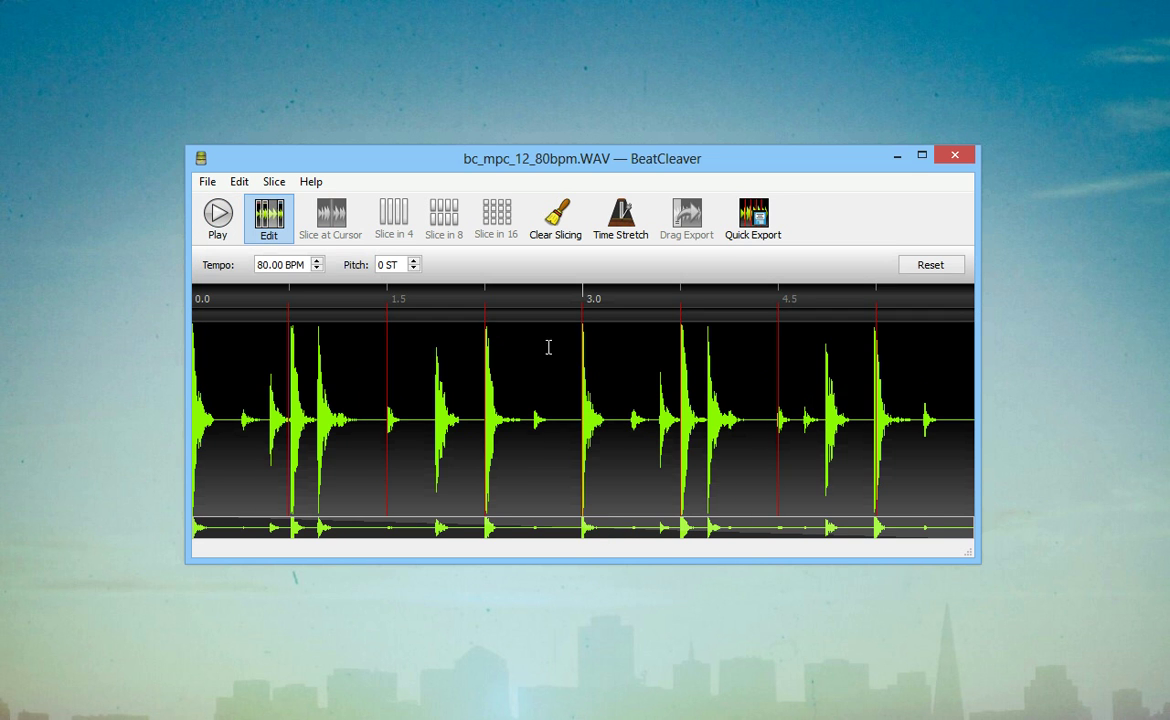
Leave edit mode and return to the slicing view.
right_click(549, 376)
left_click(512, 383)
left_click(277, 222)
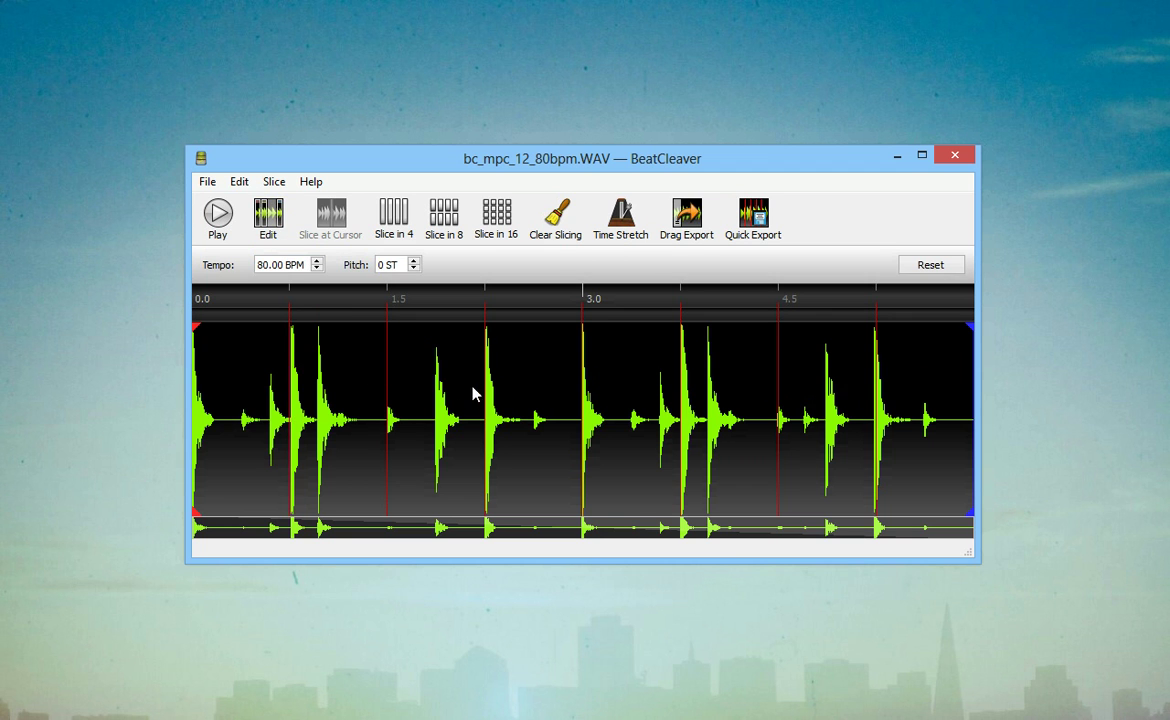
left_click(207, 182)
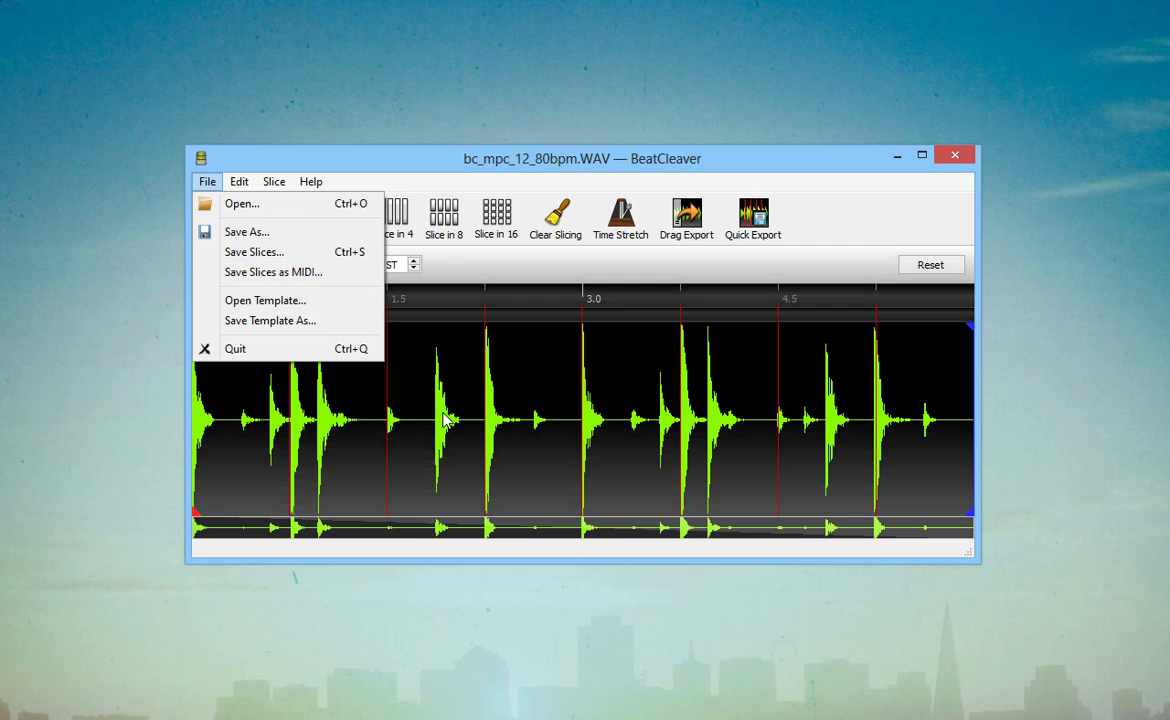
left_click(471, 434)
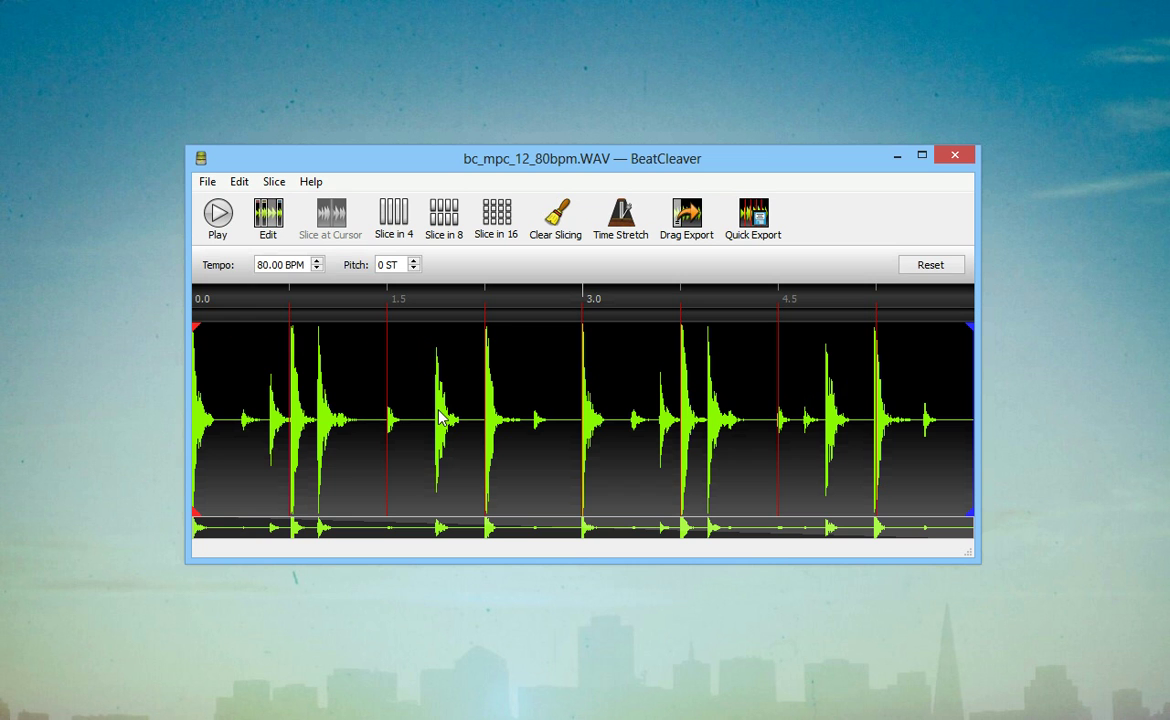
left_click(207, 181)
left_click(217, 222)
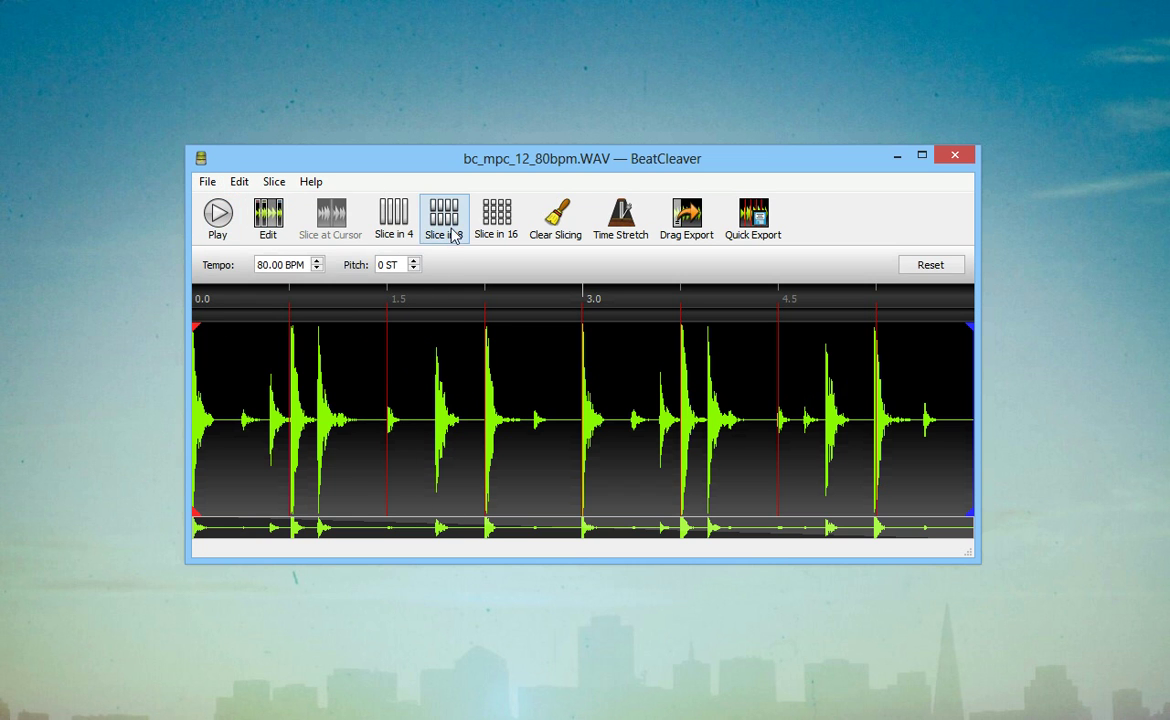
Add slice points at about 1.9 s, 2.6 s and 3.4 s, at the onsets of the unsliced hits.
left_click(436, 432)
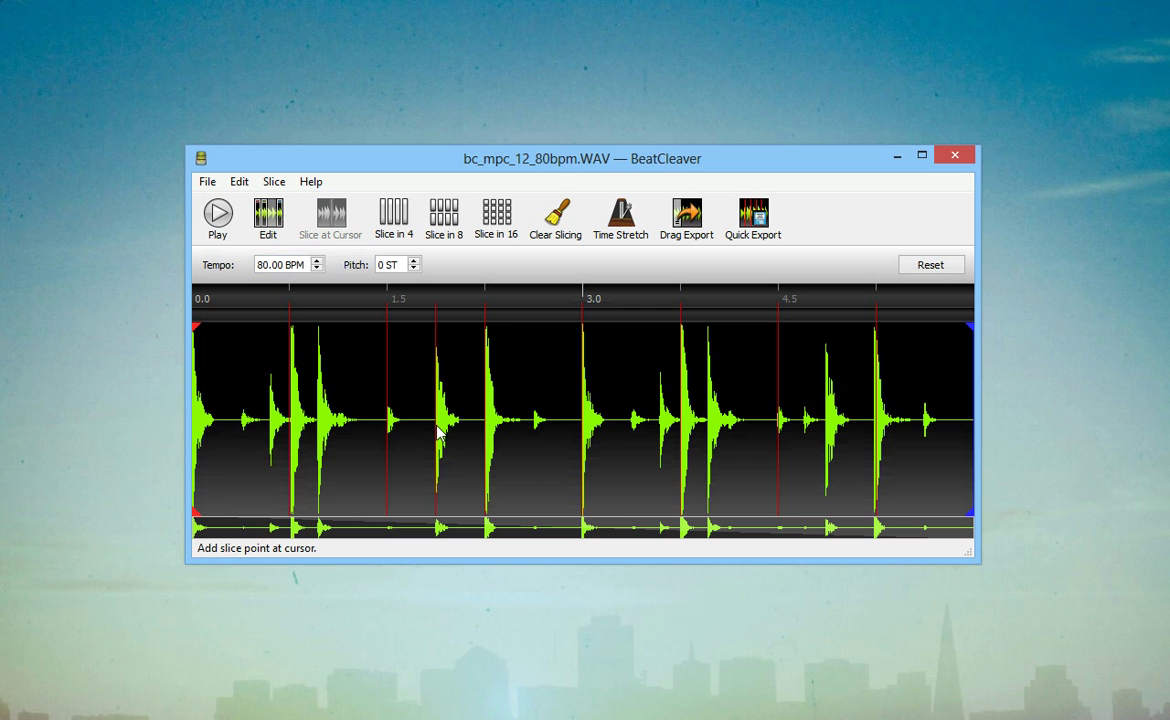
left_click(535, 430)
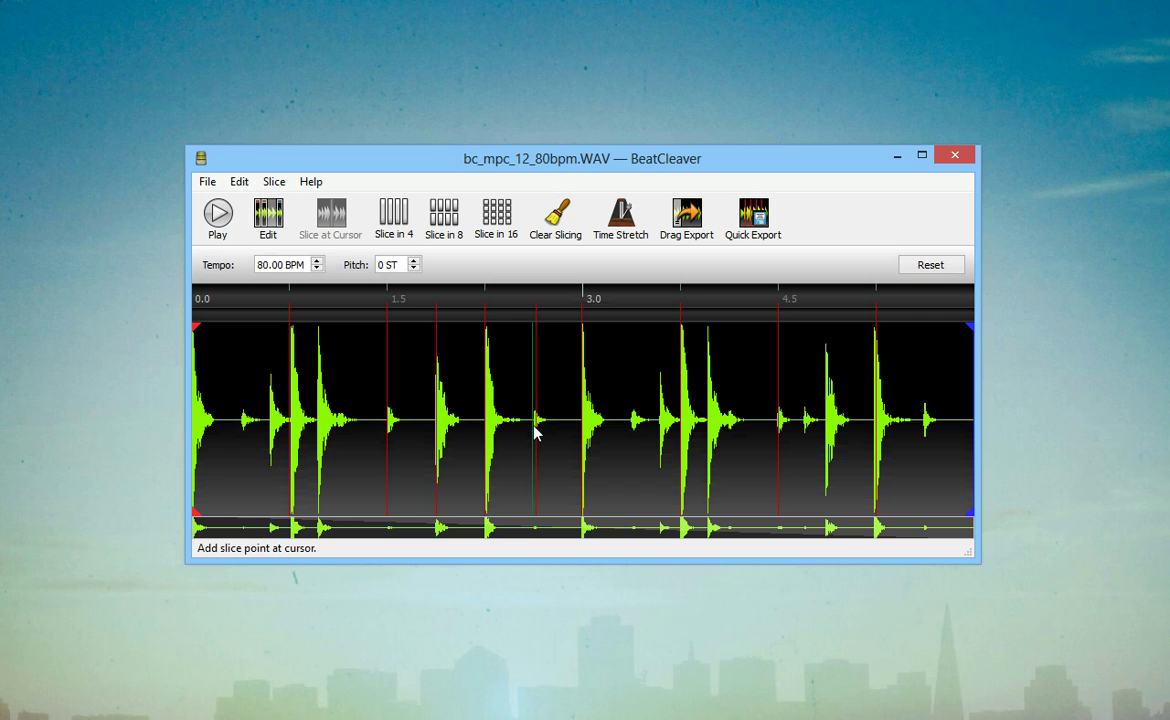
left_click(630, 430)
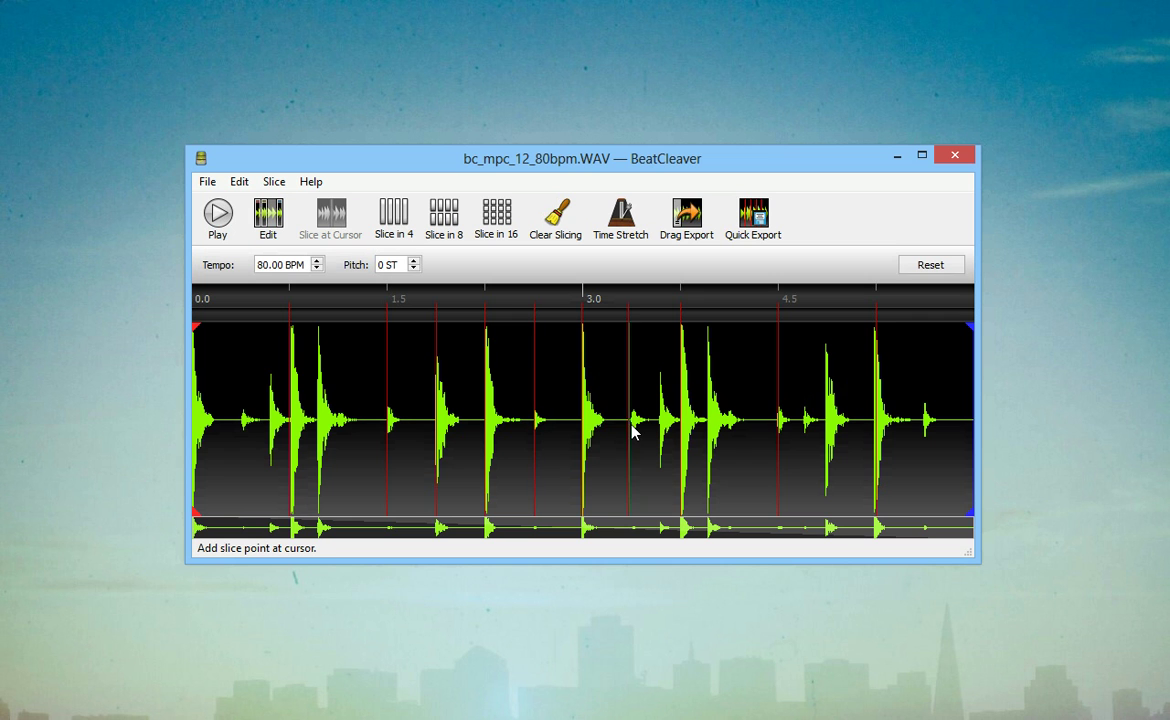
Play the loop from about 4.1 s, 2.0 s, 1.6 s and 1.3 s to audition the slices.
left_click(725, 437)
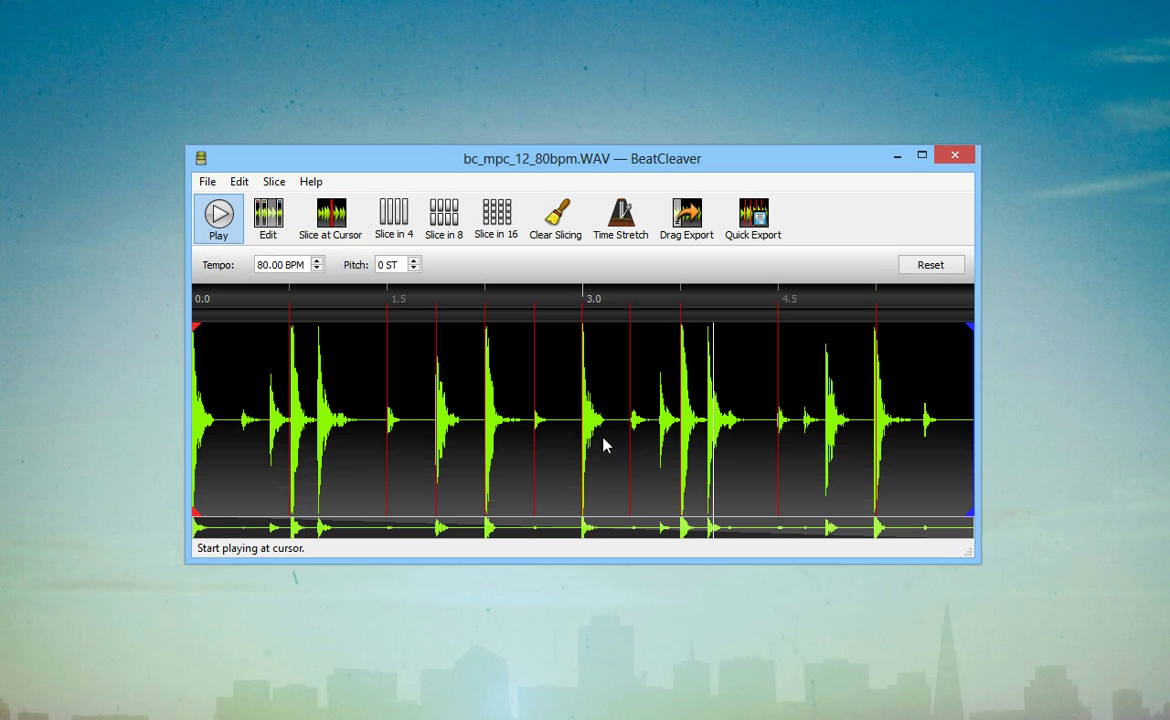
left_click(456, 426)
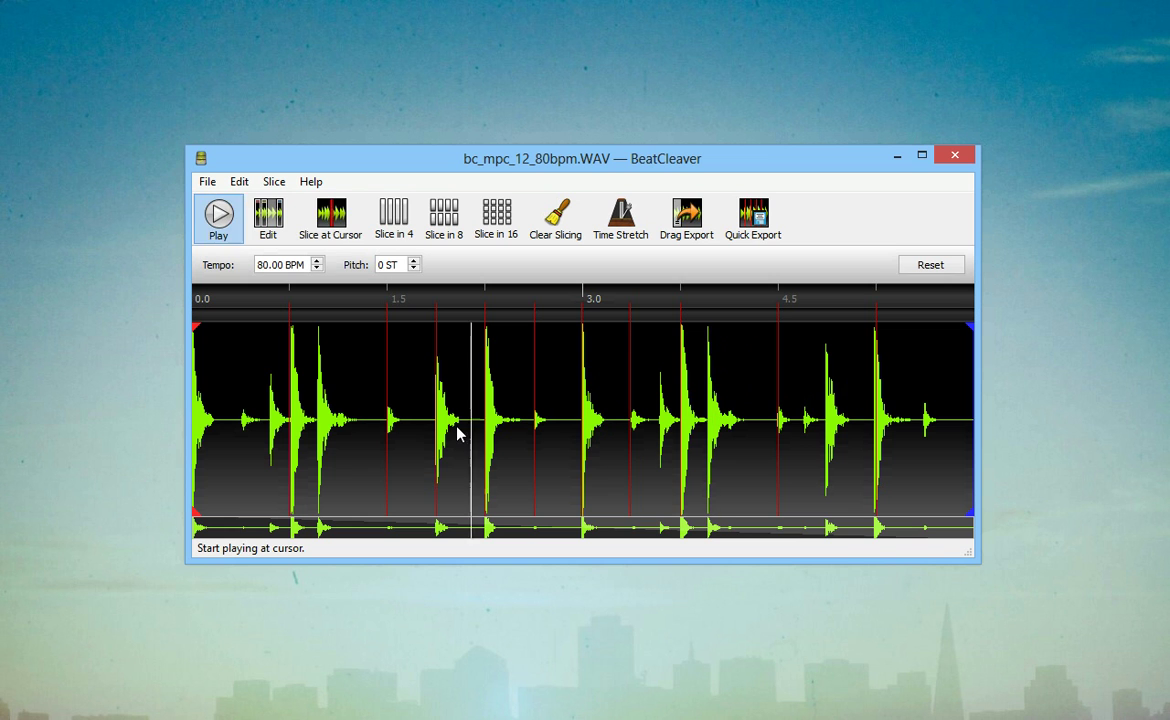
left_click(403, 426)
left_click(357, 424)
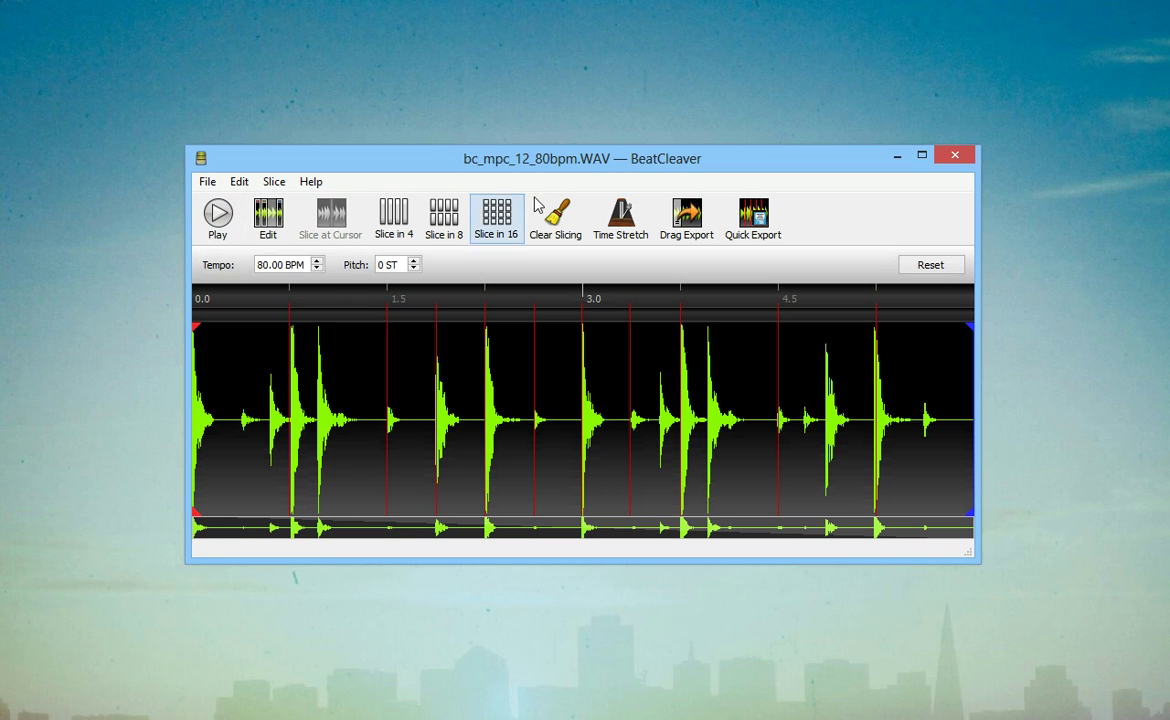
Clear all slice points and play the loop repeatedly from the hits at about 0.8 s and 1.0 s.
left_click(555, 215)
left_click(294, 417)
left_click(317, 412)
left_click(317, 412)
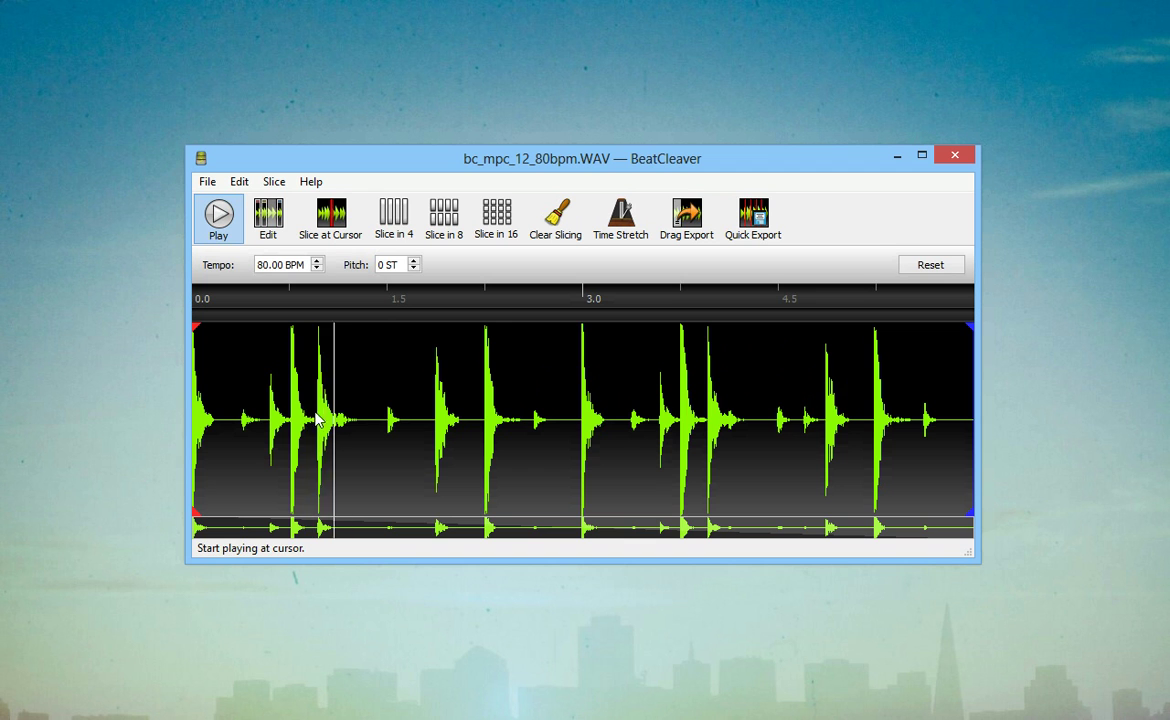
left_click(315, 413)
left_click(315, 413)
left_click(289, 416)
left_click_drag(294, 425, 470, 416)
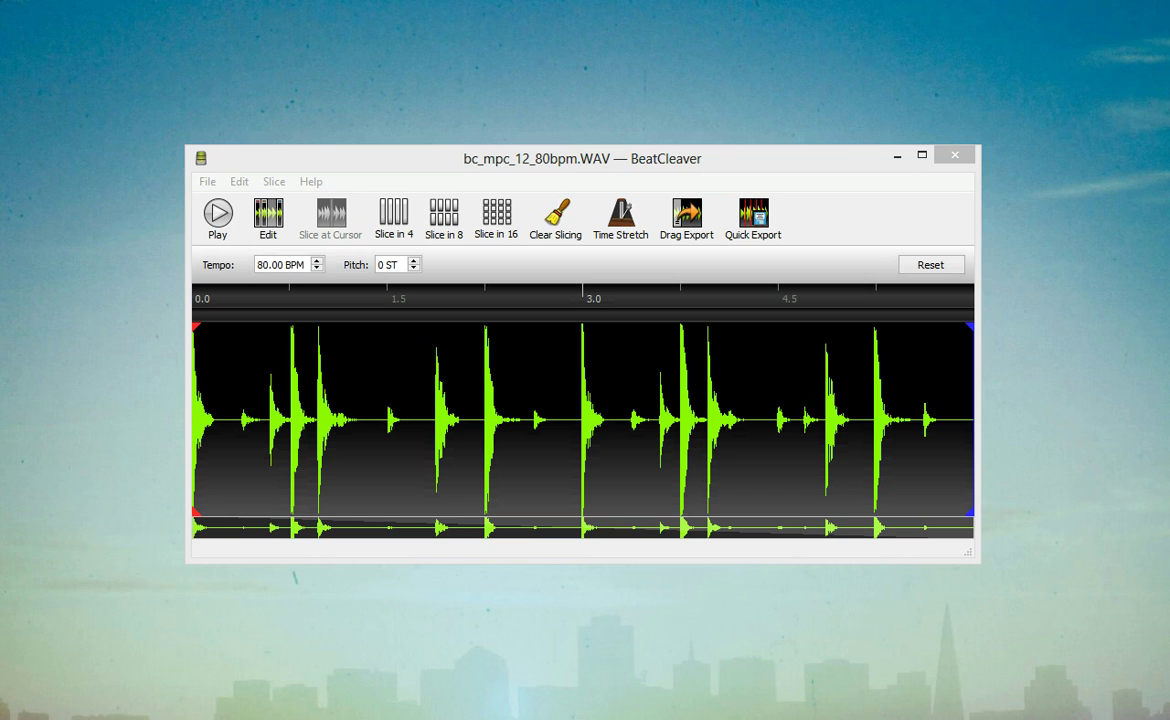
Switch to File Explorer and load albertoak2.mp3 from the albertoak folder into BeatCleaver.
left_click(748, 717)
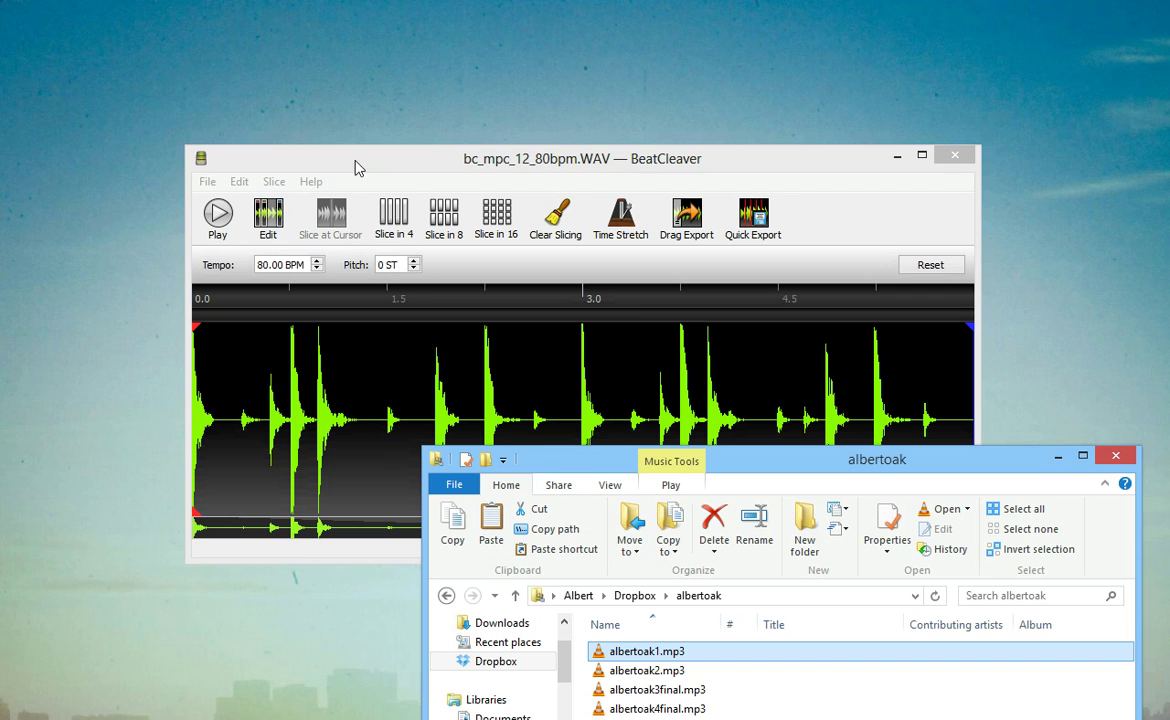
left_click(355, 161)
left_click(677, 656)
mouse_move(664, 670)
left_mouse_down()
mouse_move(453, 495)
mouse_move(368, 376)
left_mouse_up()
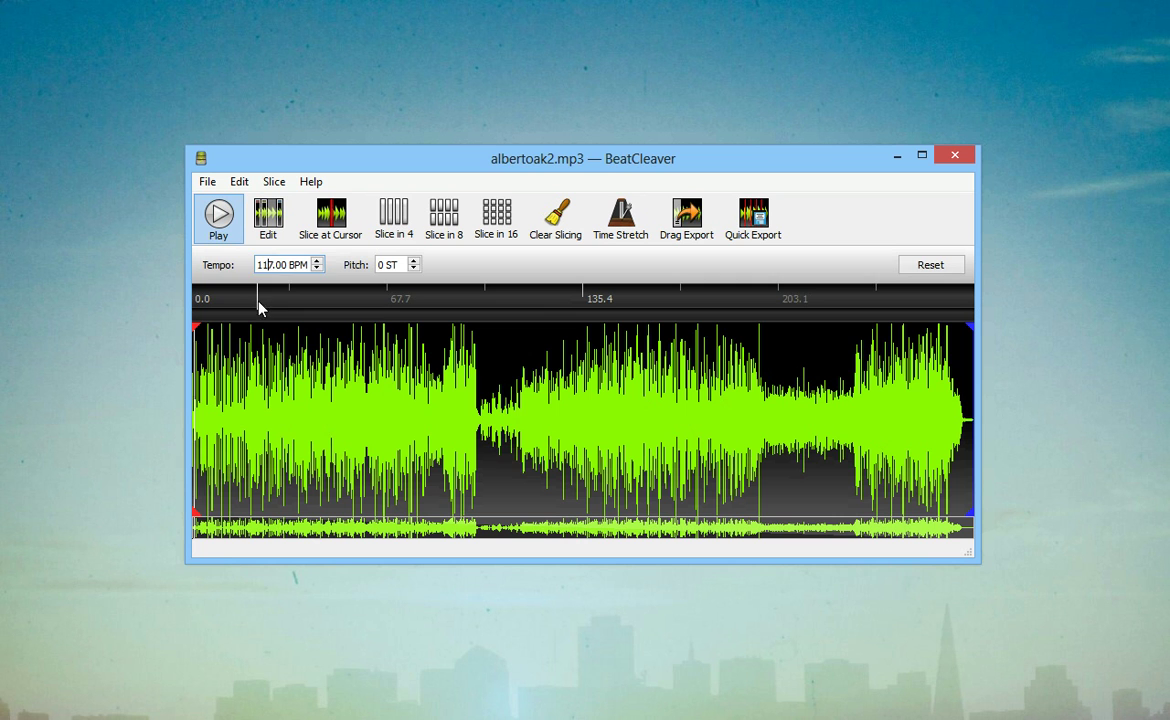
Stop playback, enter edit mode and normalize the whole track.
double_click(282, 266)
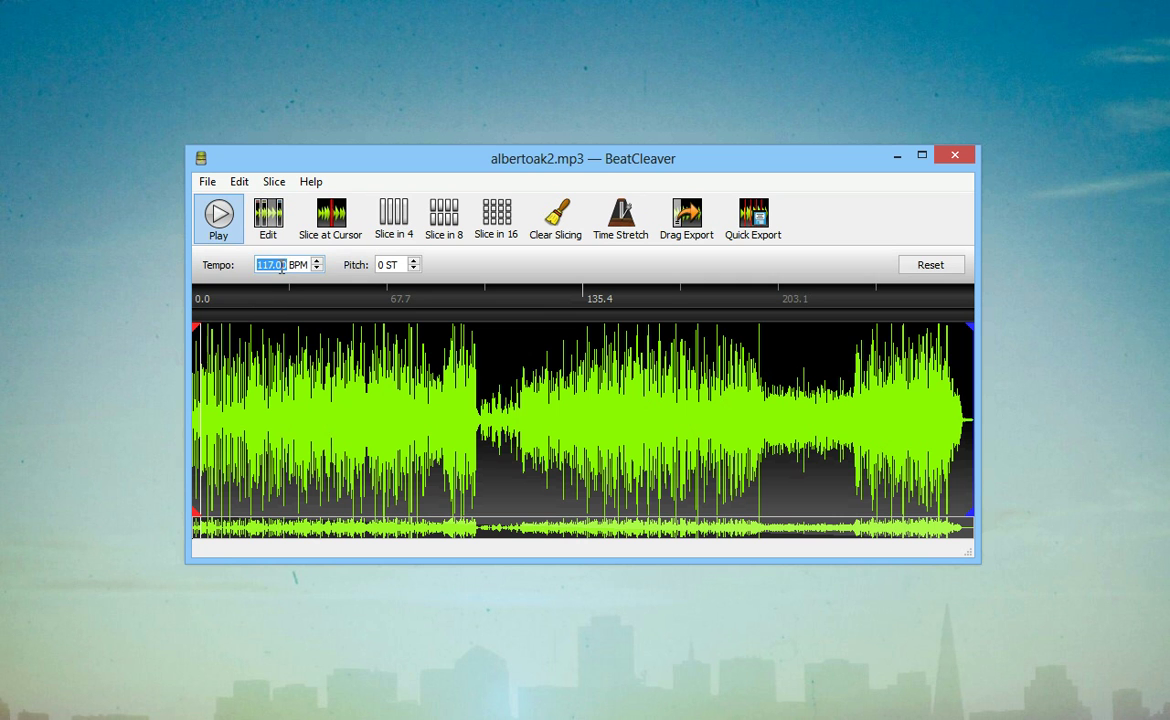
left_click(236, 211)
left_click(268, 214)
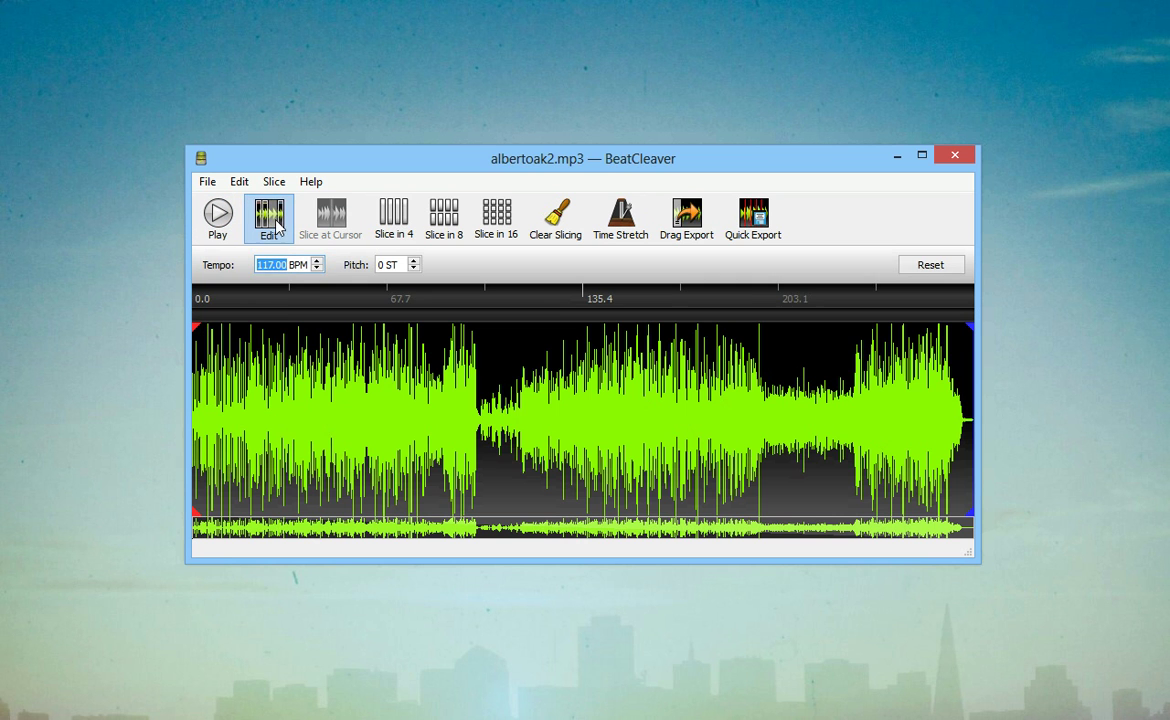
right_click(450, 406)
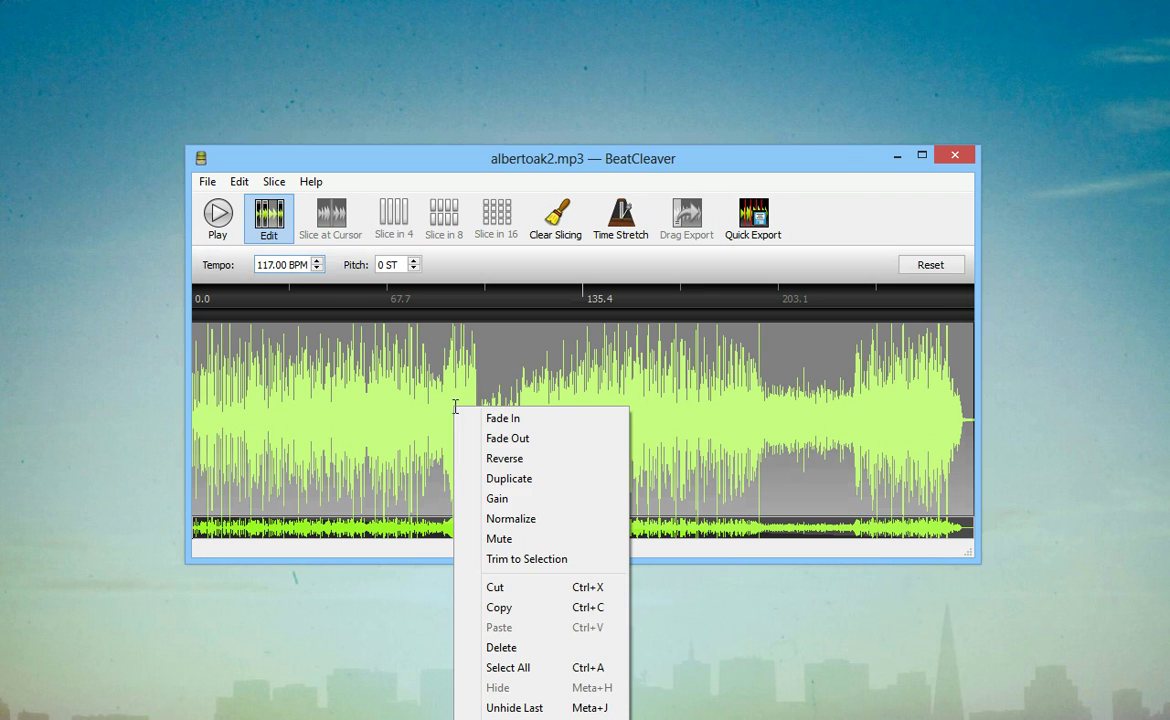
left_click(581, 528)
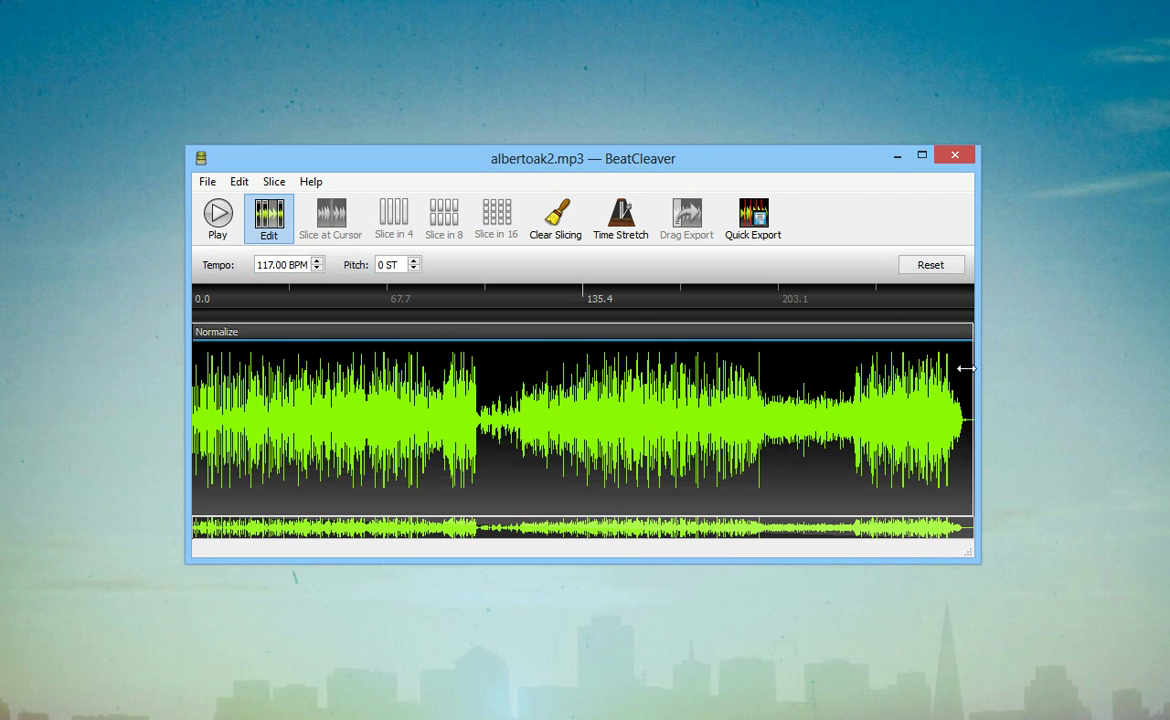
Shorten the Normalize block from its end and stretch it back over the whole track.
left_click_drag(966, 371, 446, 414)
left_click_drag(361, 420, 978, 412)
Hide the Normalize block that spans the whole track.
right_click(469, 407)
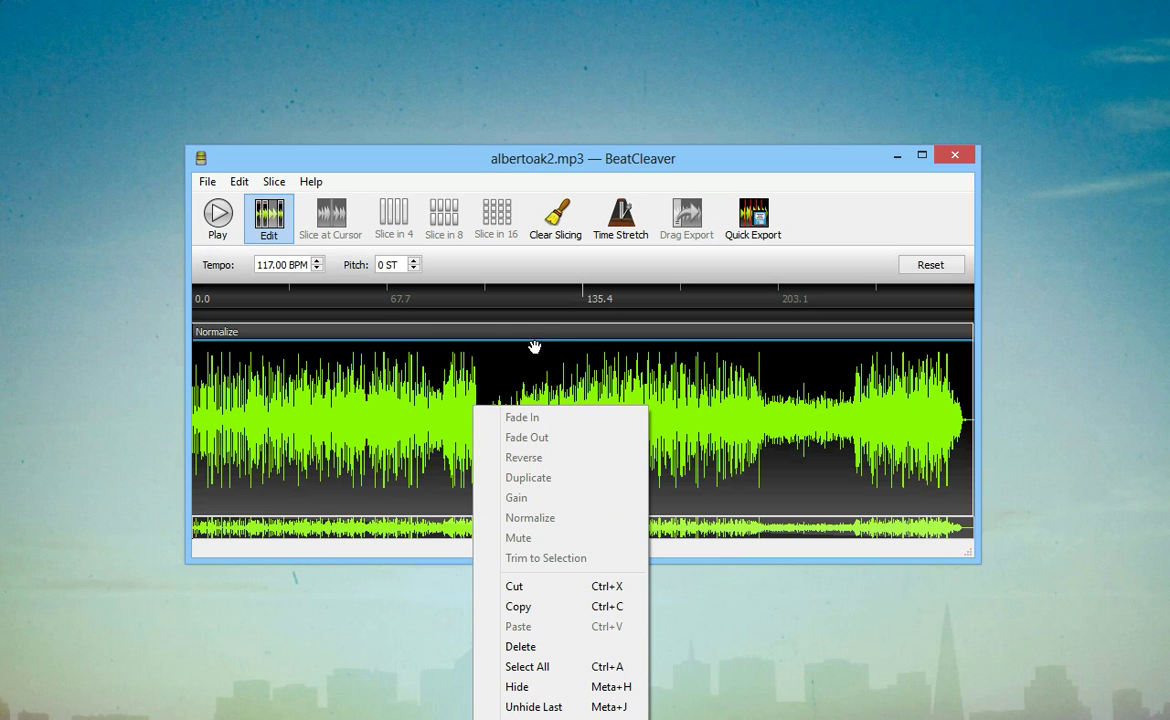
left_click(540, 336)
right_click(543, 334)
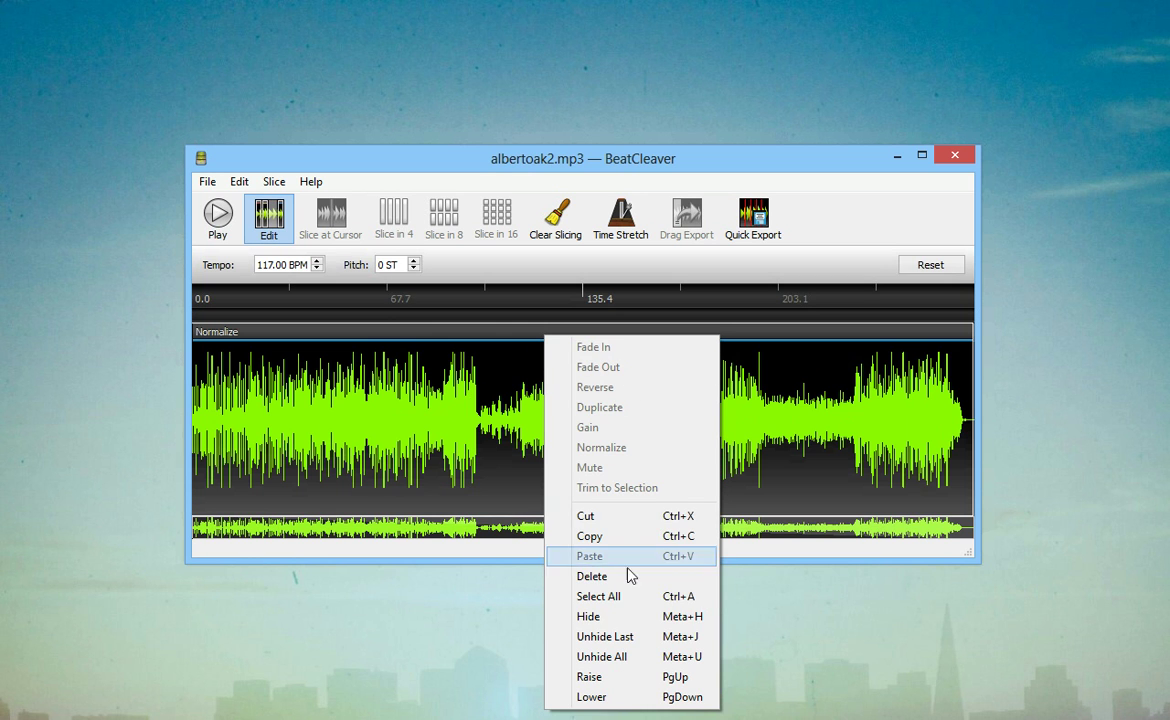
left_click(647, 624)
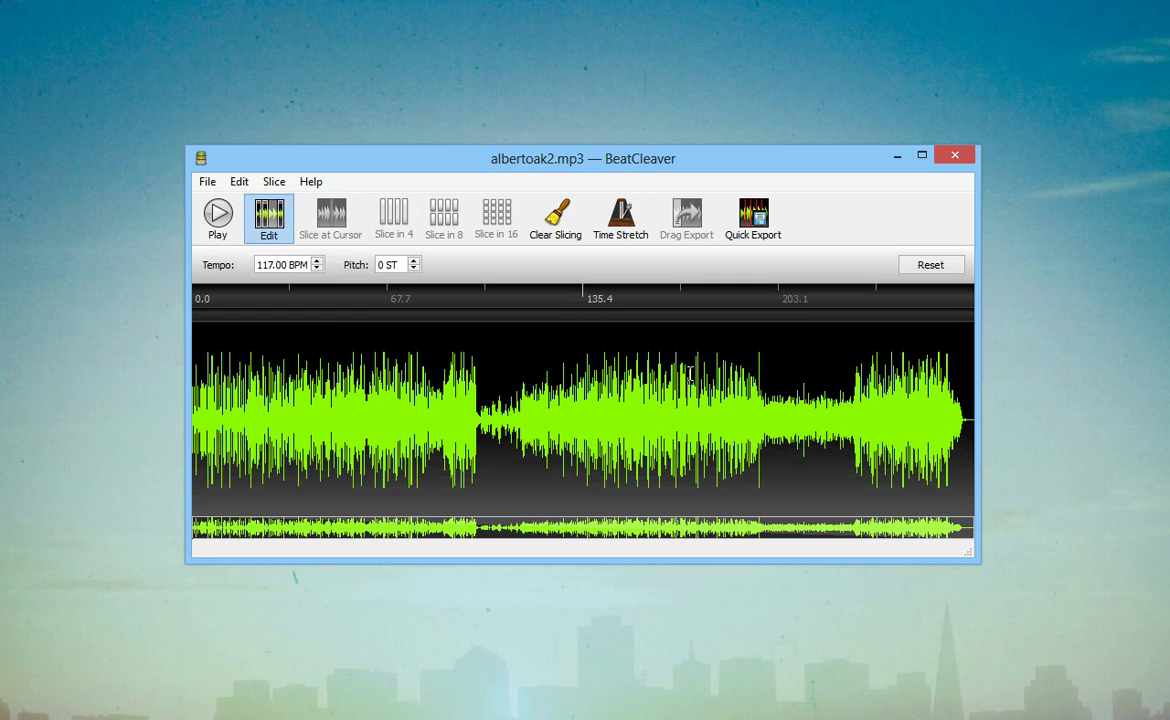
Apply a Fade In from the start of the track to about 48 s.
left_click_drag(332, 383, 133, 385)
right_click(247, 392)
left_click(282, 405)
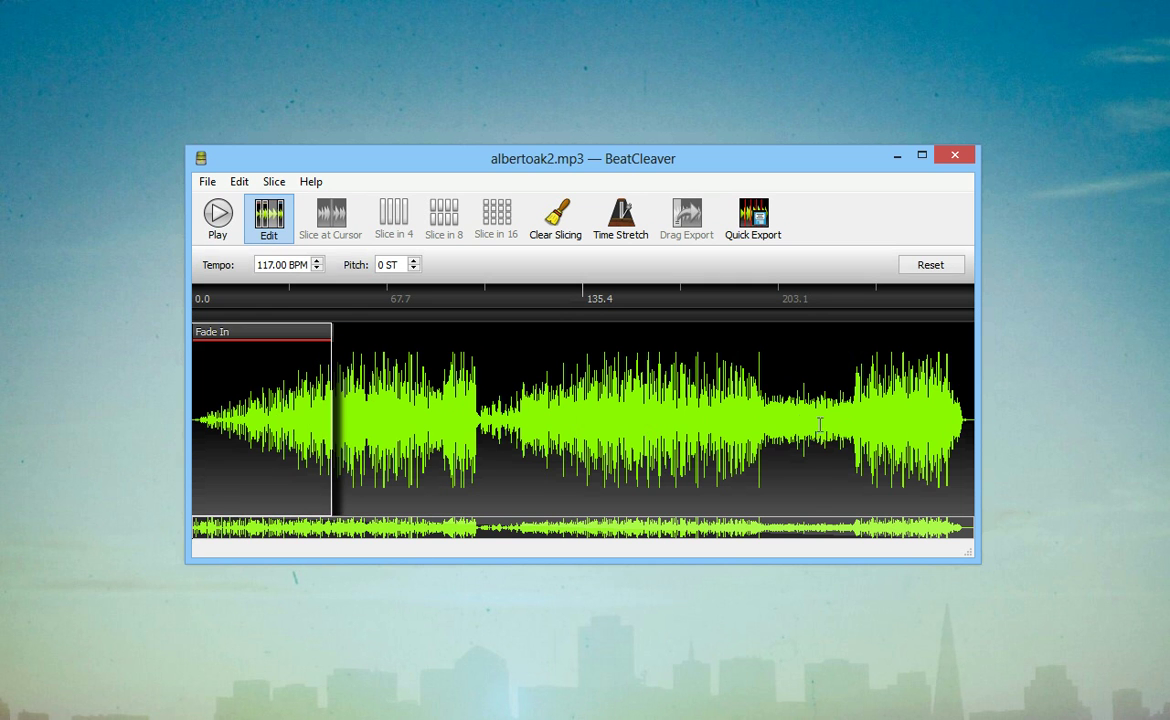
Apply a Fade Out from about 223 s to the track's end and leave edit mode.
left_click_drag(815, 422, 929, 438)
right_click(930, 438)
left_click(958, 468)
left_click_drag(812, 426, 838, 426)
left_click_drag(910, 424, 845, 383)
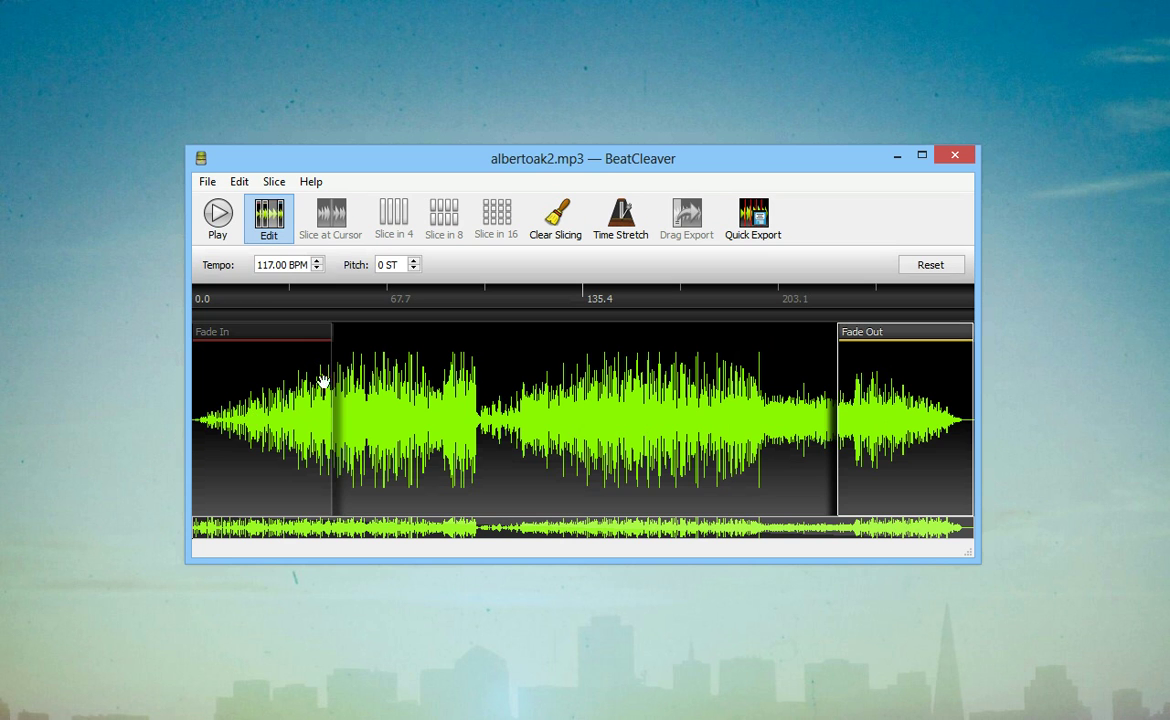
left_click(266, 214)
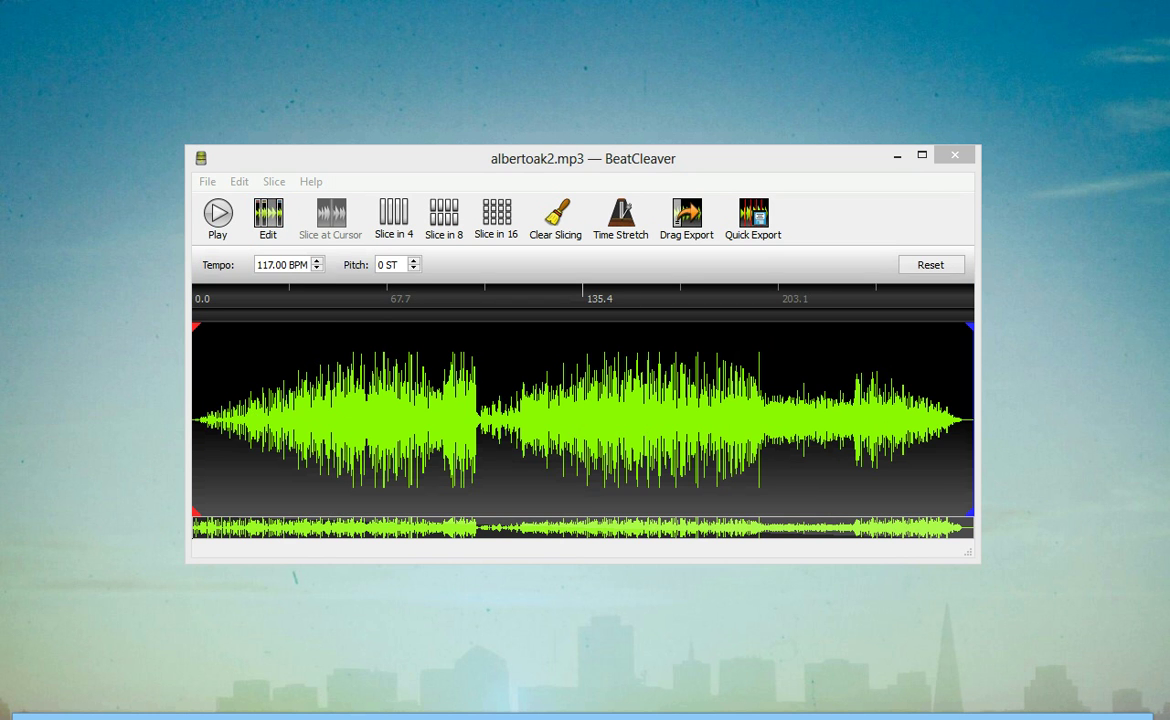
Switch to File Explorer, load bc_mpc_06_95bpm.WAV from the breaks folder into BeatCleaver and play it.
left_click(880, 717)
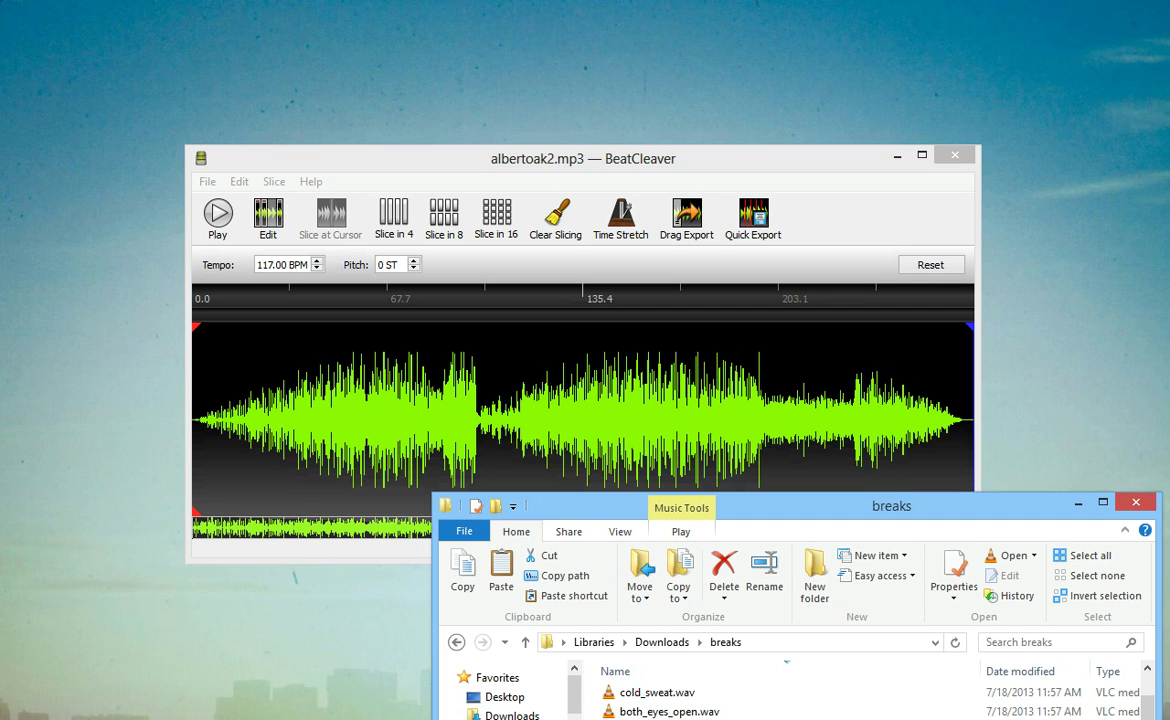
scroll(693, 697, "down", 10)
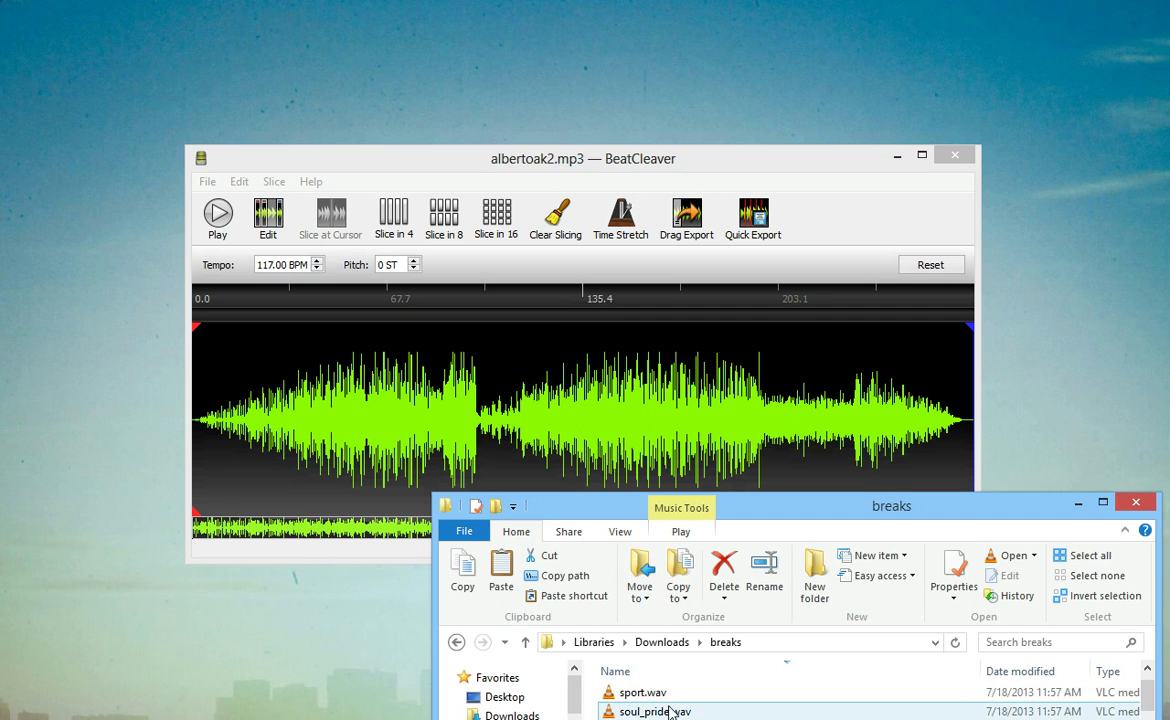
left_click_drag(660, 718, 525, 422)
left_click(218, 214)
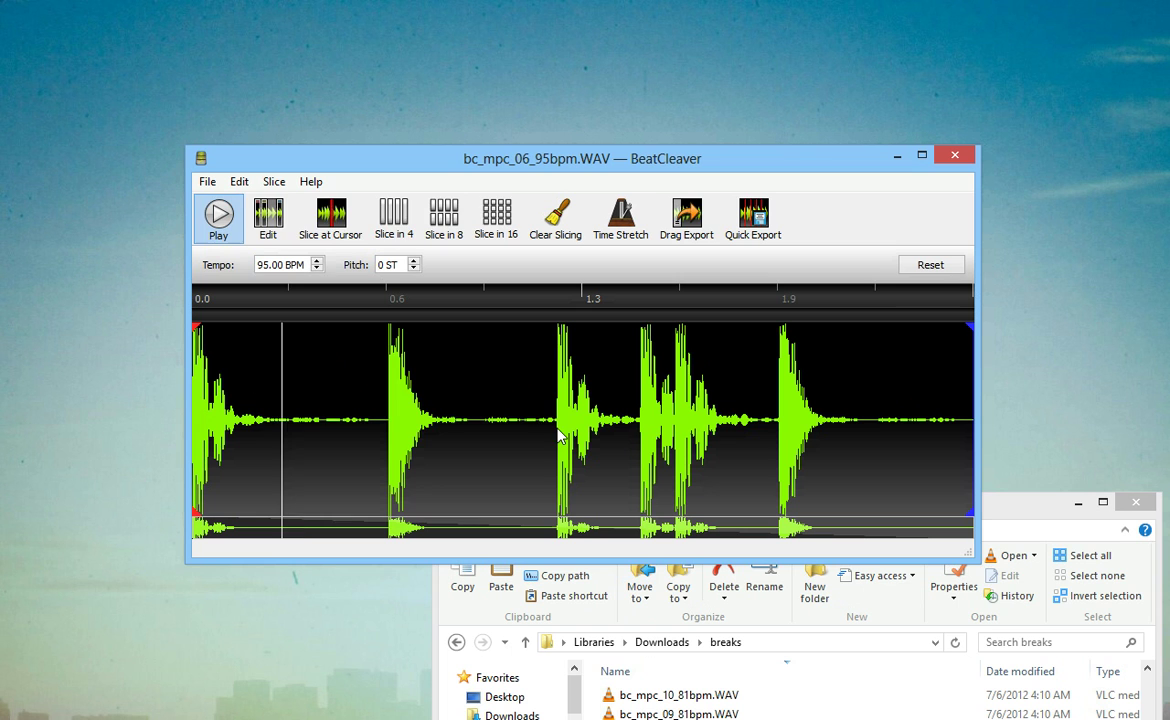
Stop playback, enter edit mode and paste two copies of the hit at about 0.6 s.
left_click(218, 214)
key("e")
left_click_drag(379, 402, 454, 405)
key("ctrl+c")
key("ctrl+v")
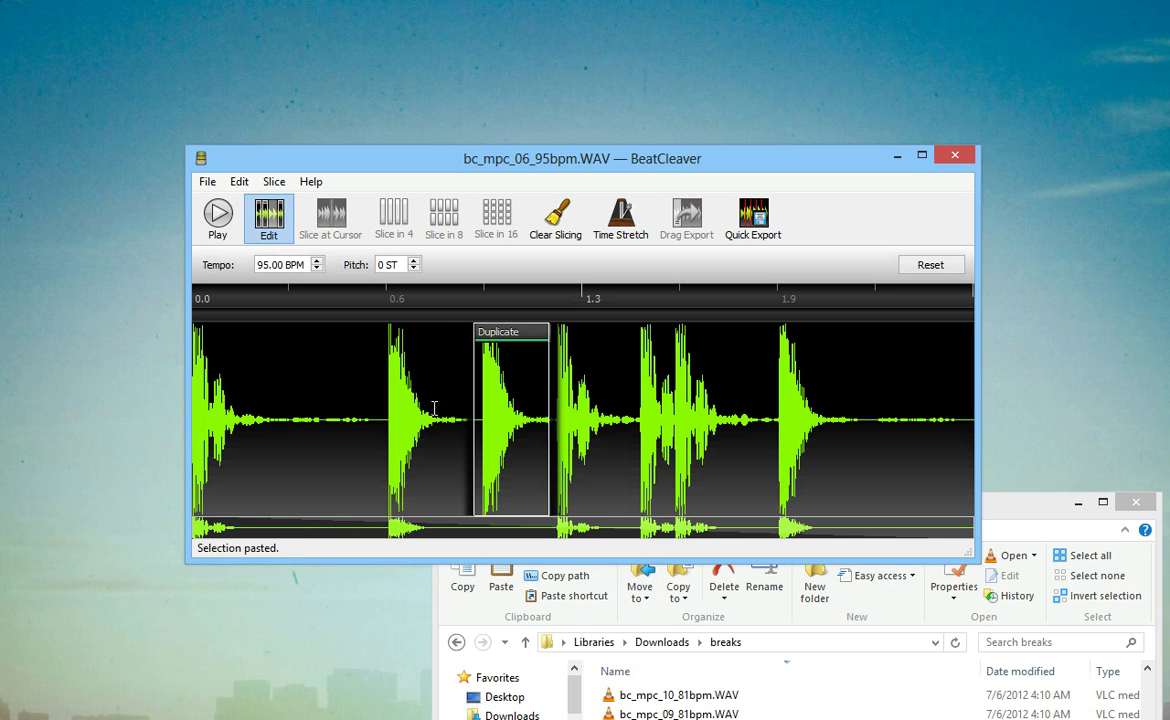
key("ctrl+v")
Hide both Duplicate blocks and bring them back into view.
left_click(503, 401, "ctrl")
right_click(507, 400)
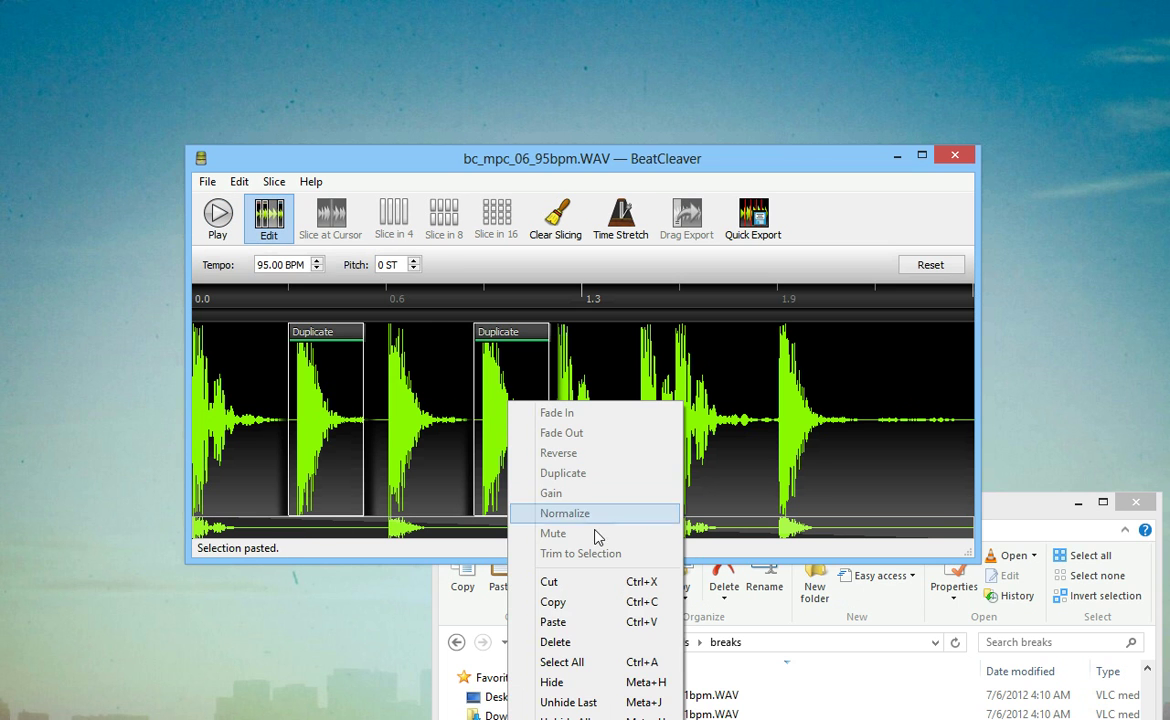
left_click(577, 685)
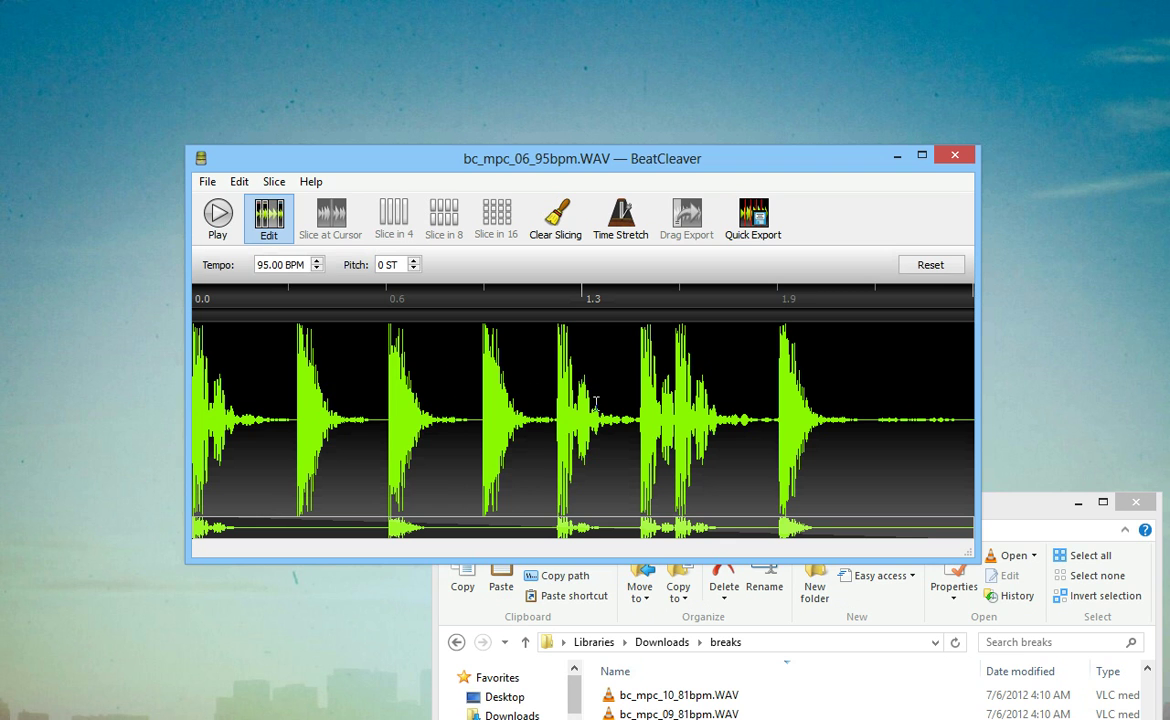
left_click_drag(370, 407, 648, 410)
left_click(776, 417)
key("ctrl+z")
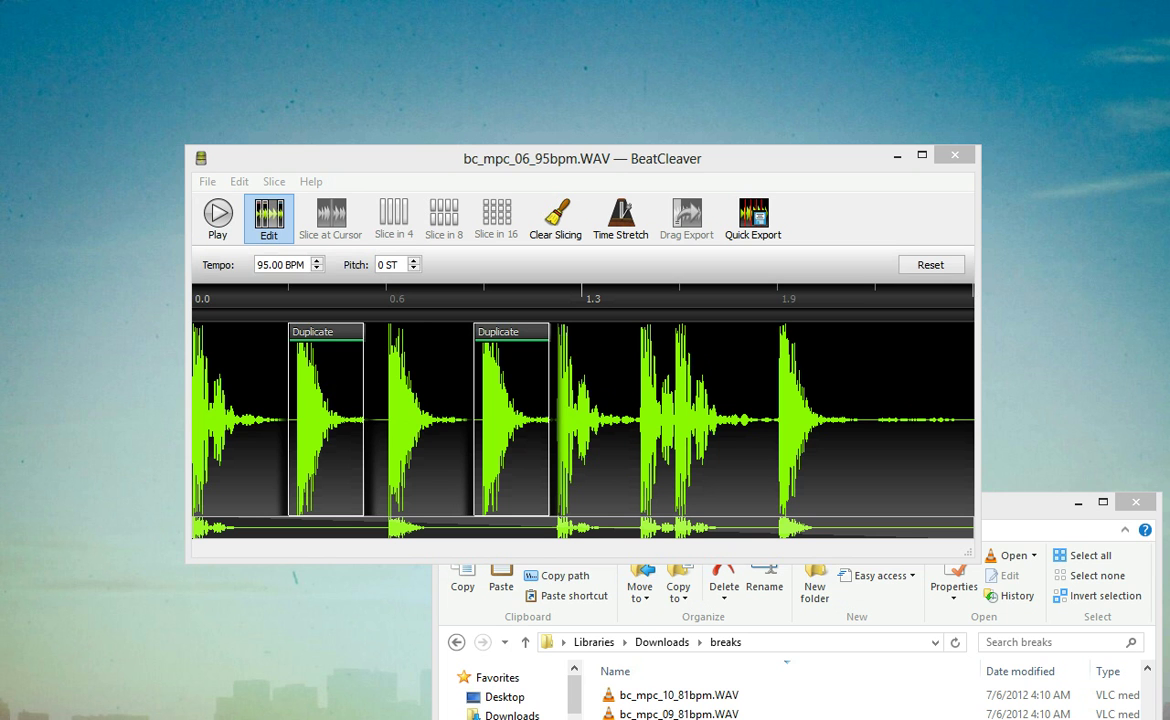
Move the two Duplicate blocks to start at about 0.46 s and 0.93 s.
left_click_drag(388, 528, 409, 577)
left_click_drag(438, 530, 480, 524)
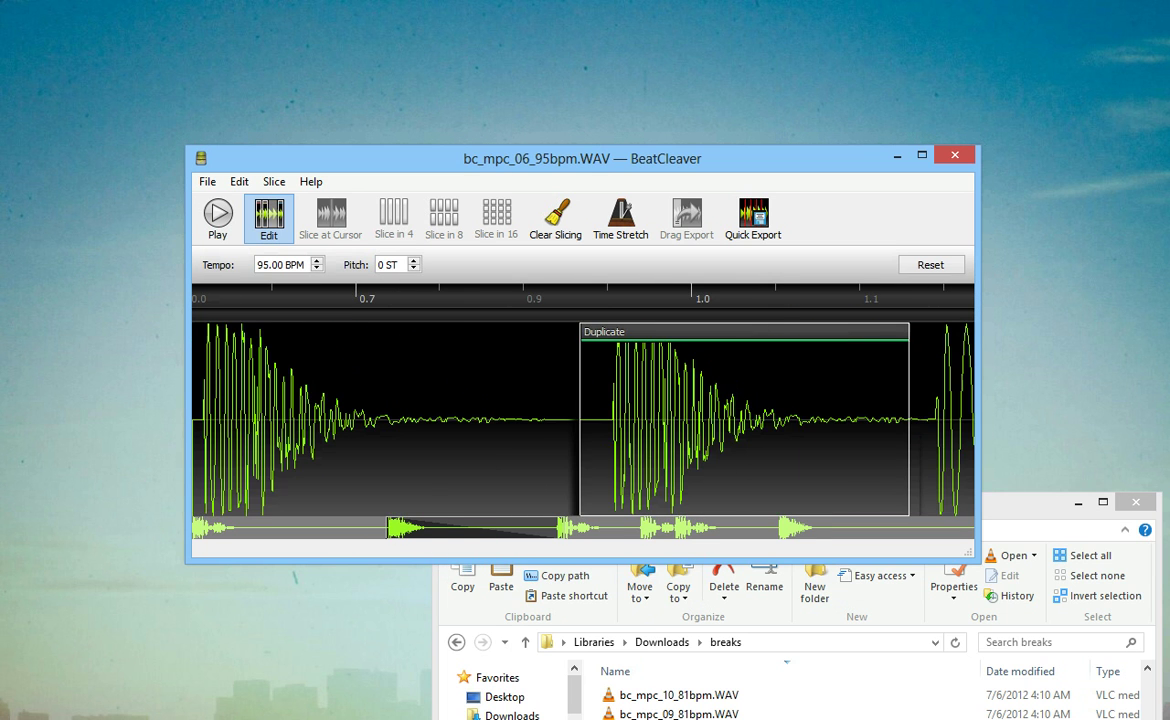
left_click_drag(686, 410, 827, 418)
left_click_drag(574, 436, 742, 418)
left_click_drag(581, 408, 790, 428)
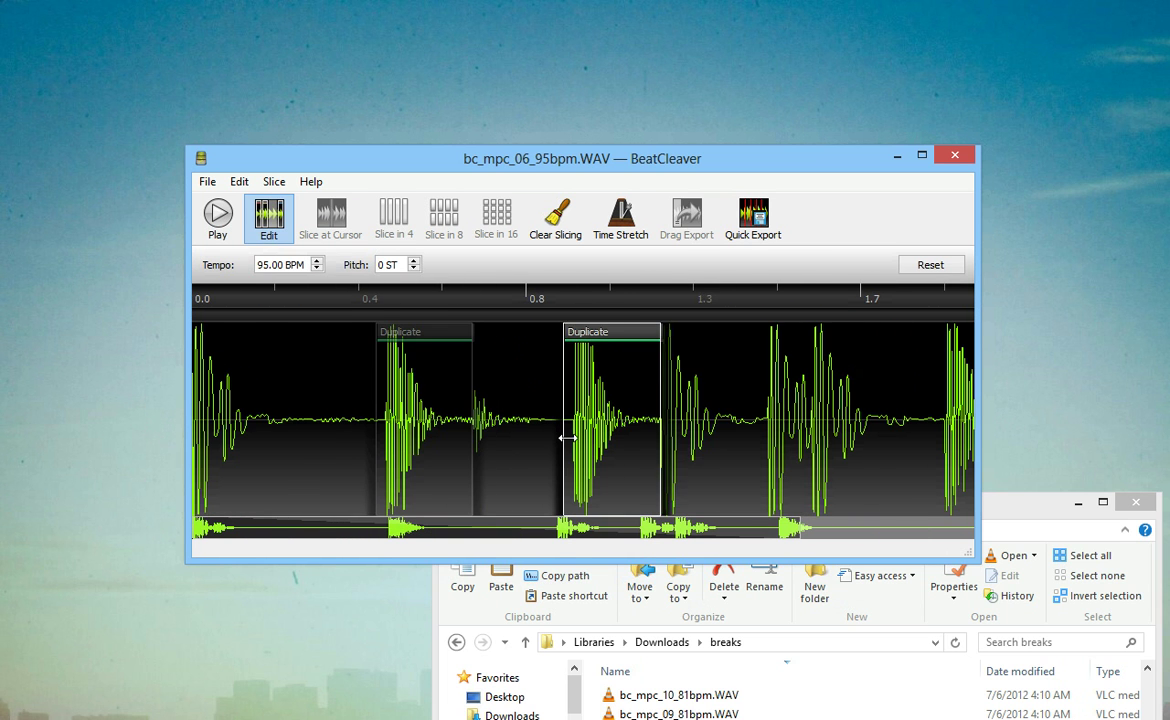
scroll(512, 446, "down", 3)
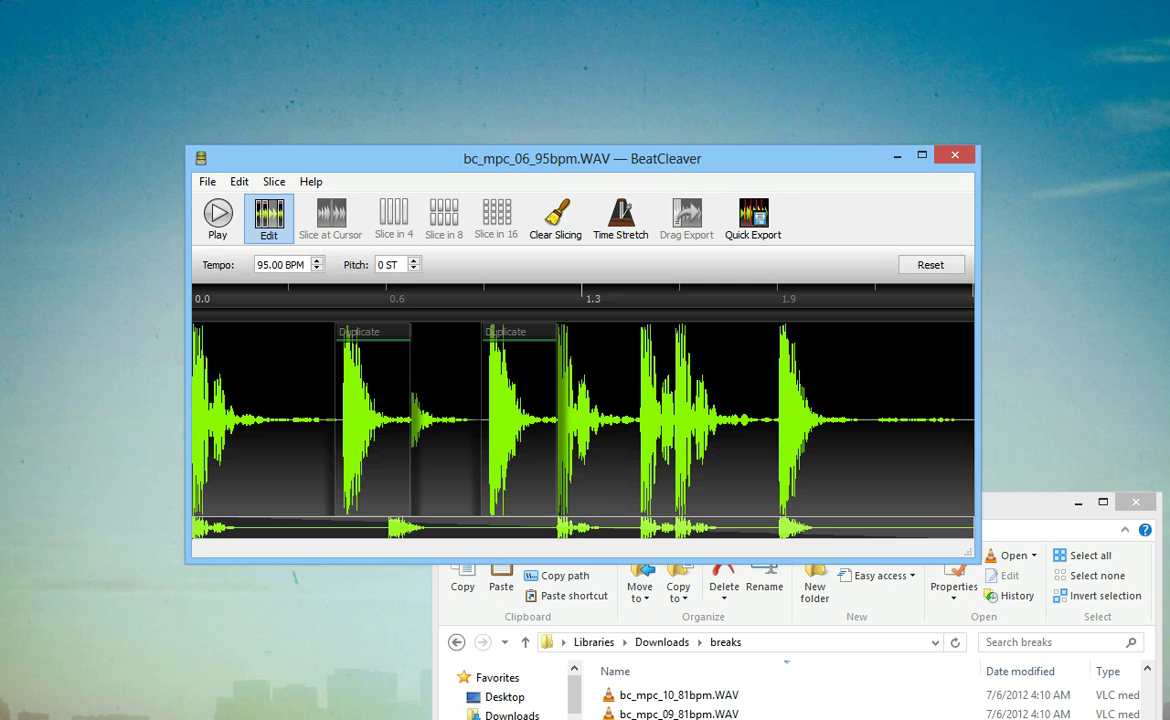
Add a Gain block over about 1.33 to 1.88 s and lower its gain to -1.93 dB.
left_click(563, 272)
left_click_drag(606, 396, 778, 402)
right_click(693, 401)
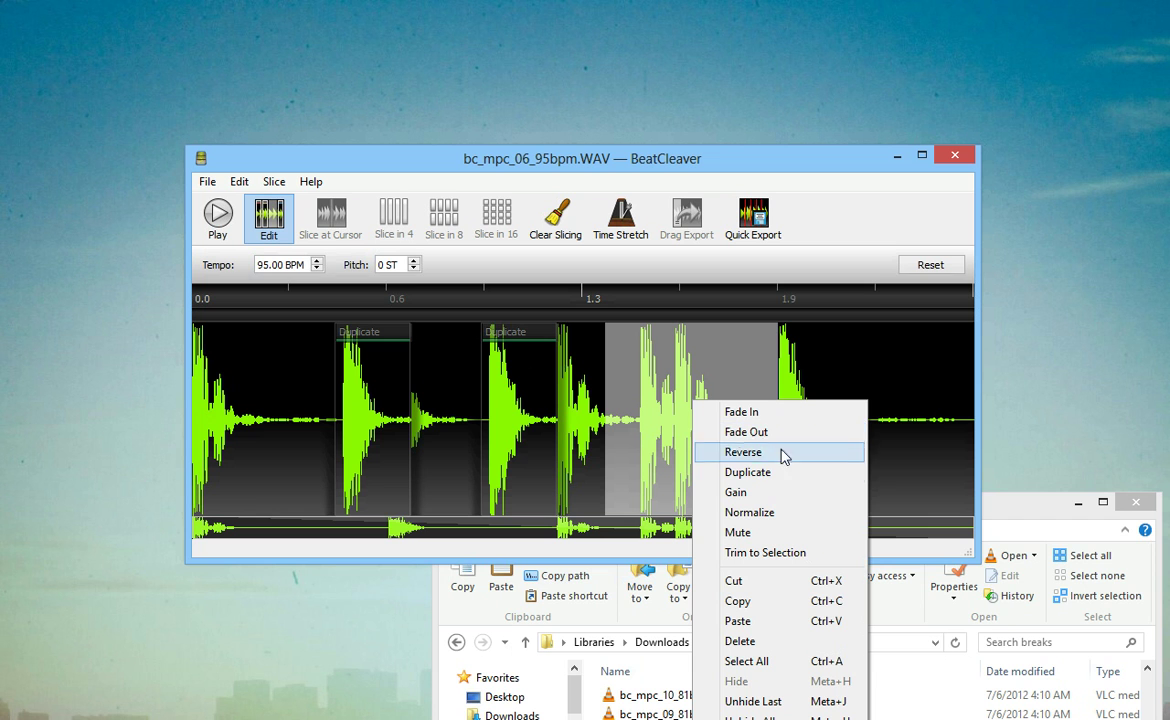
left_click(787, 498)
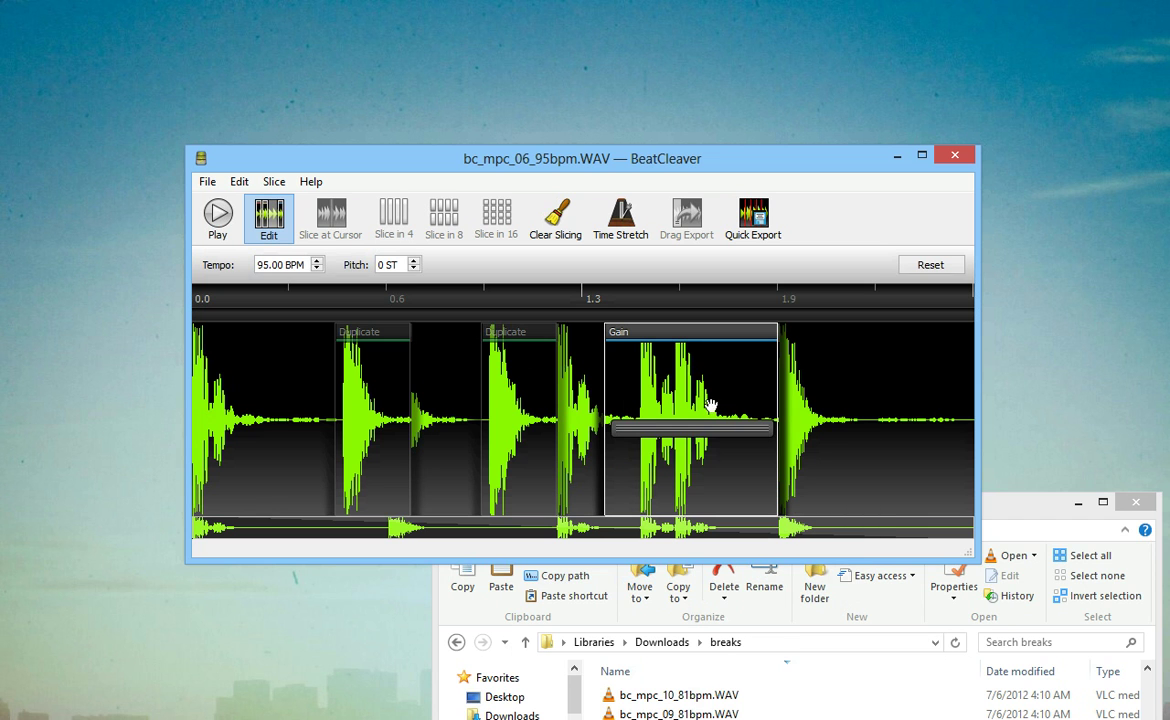
left_click_drag(650, 371, 654, 412)
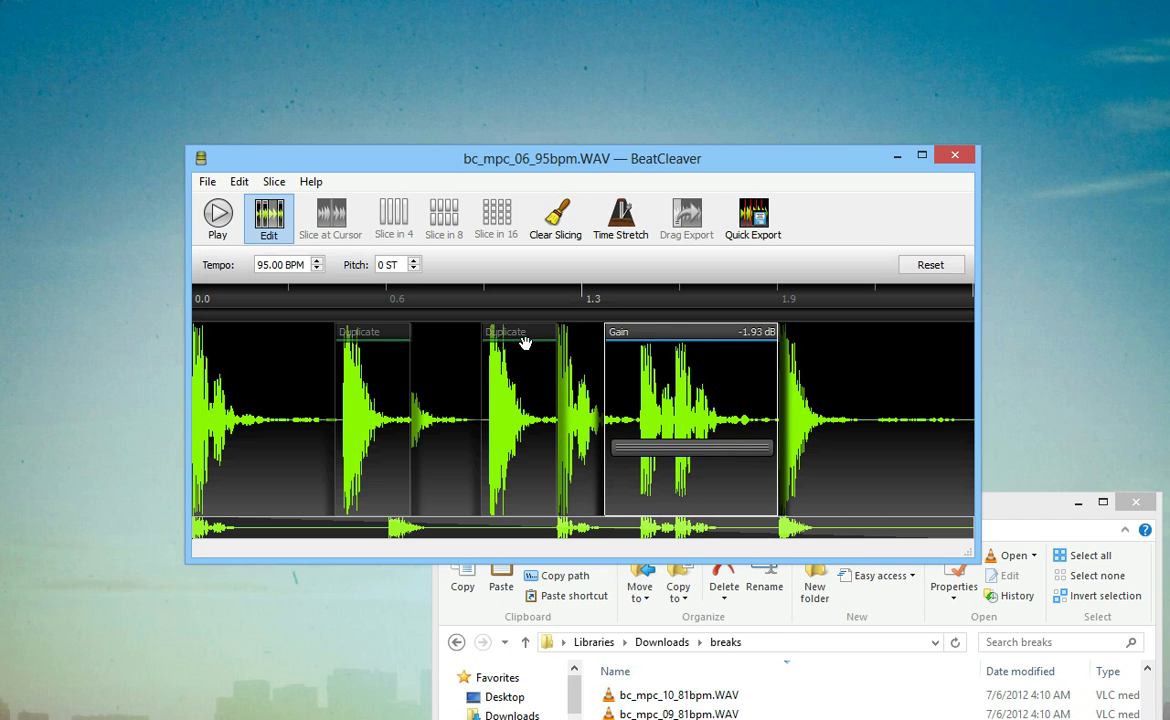
Slide the second Duplicate block and the Gain block back and forth, leaving them side by side at about 1.09 s and 1.34 s.
left_click_drag(524, 337, 570, 337)
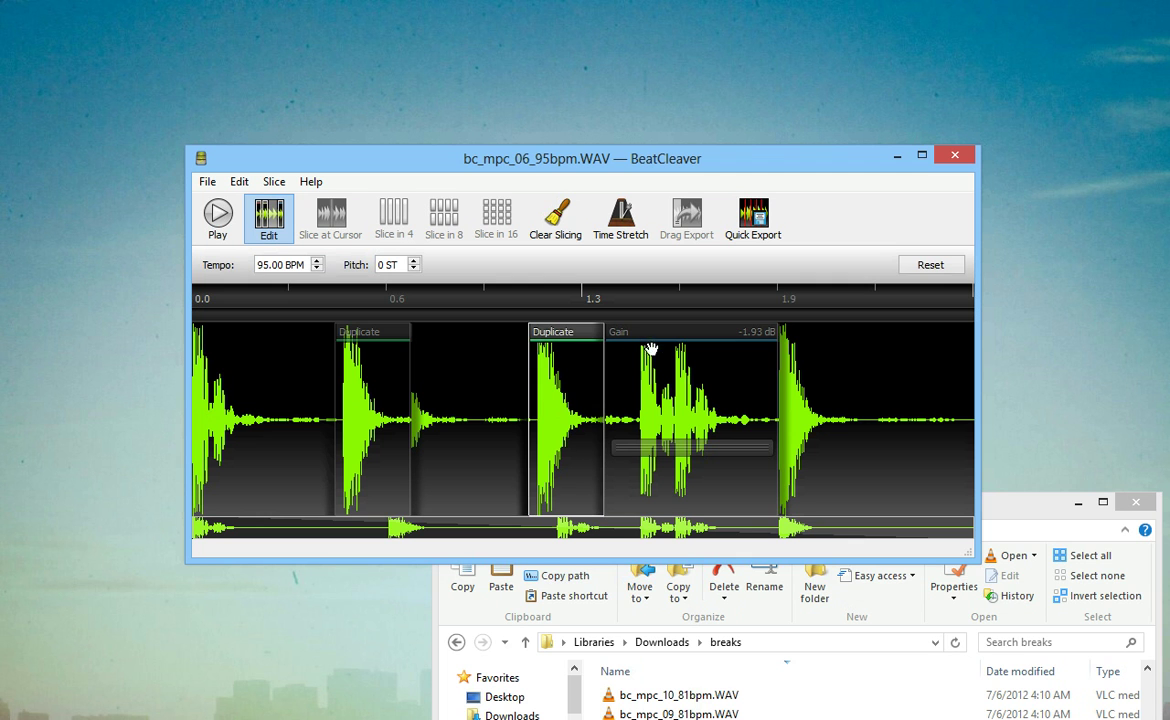
left_click_drag(646, 341, 700, 386)
mouse_move(559, 380)
left_mouse_down()
mouse_move(649, 380)
mouse_move(541, 381)
left_mouse_up()
left_click_drag(689, 390, 663, 384)
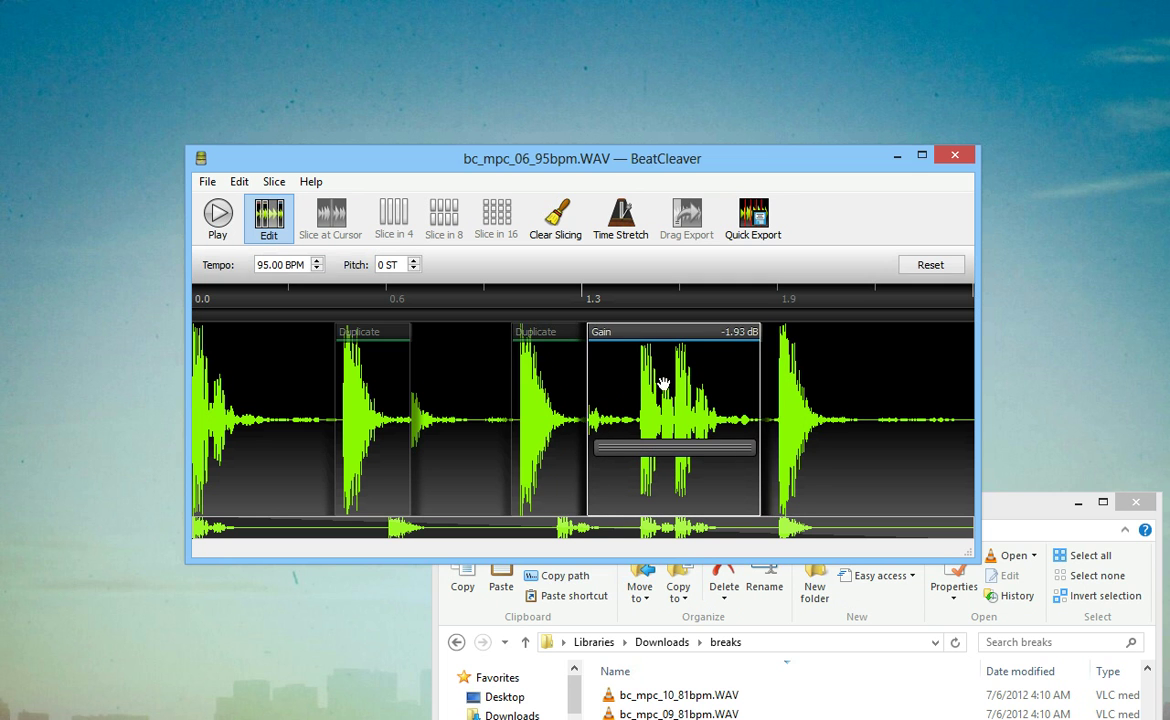
left_click_drag(552, 362, 521, 372)
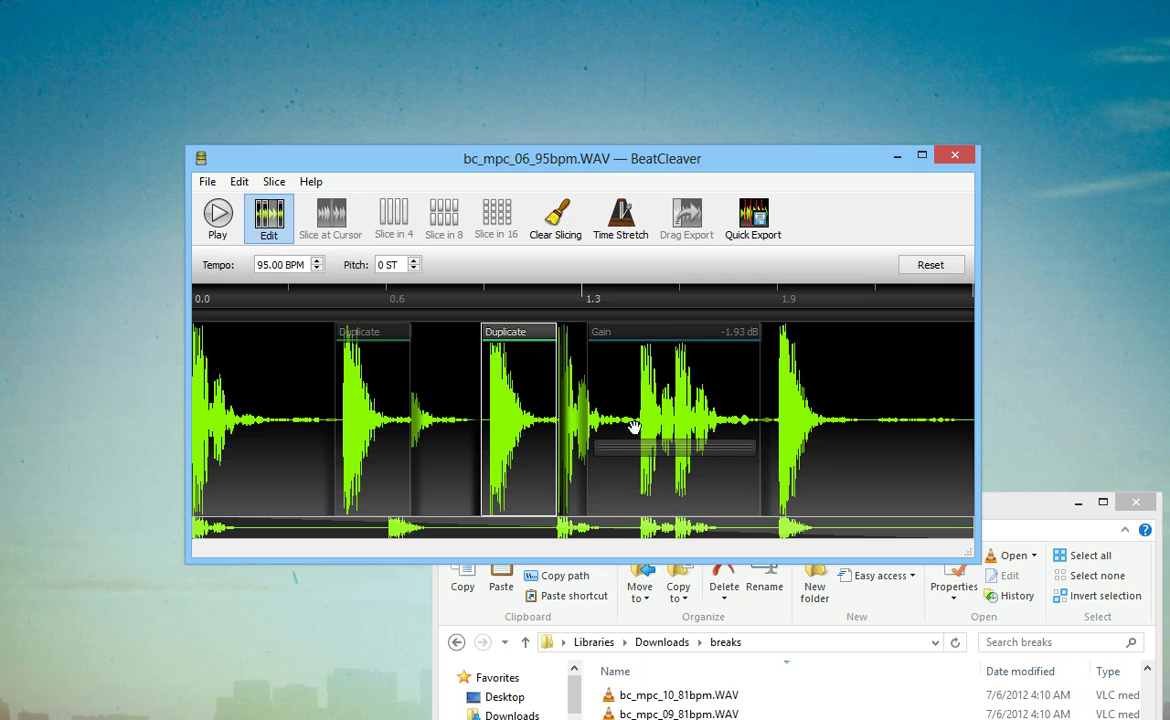
left_click_drag(634, 391, 645, 392)
left_click_drag(528, 398, 580, 392)
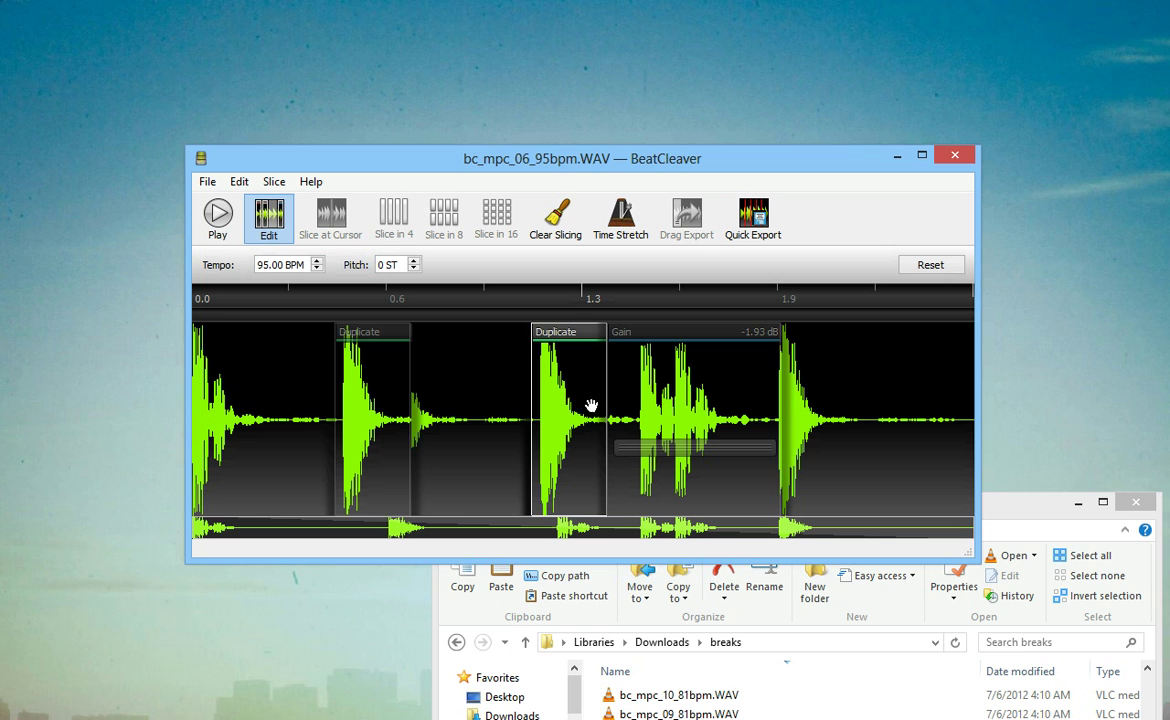
left_click(660, 410)
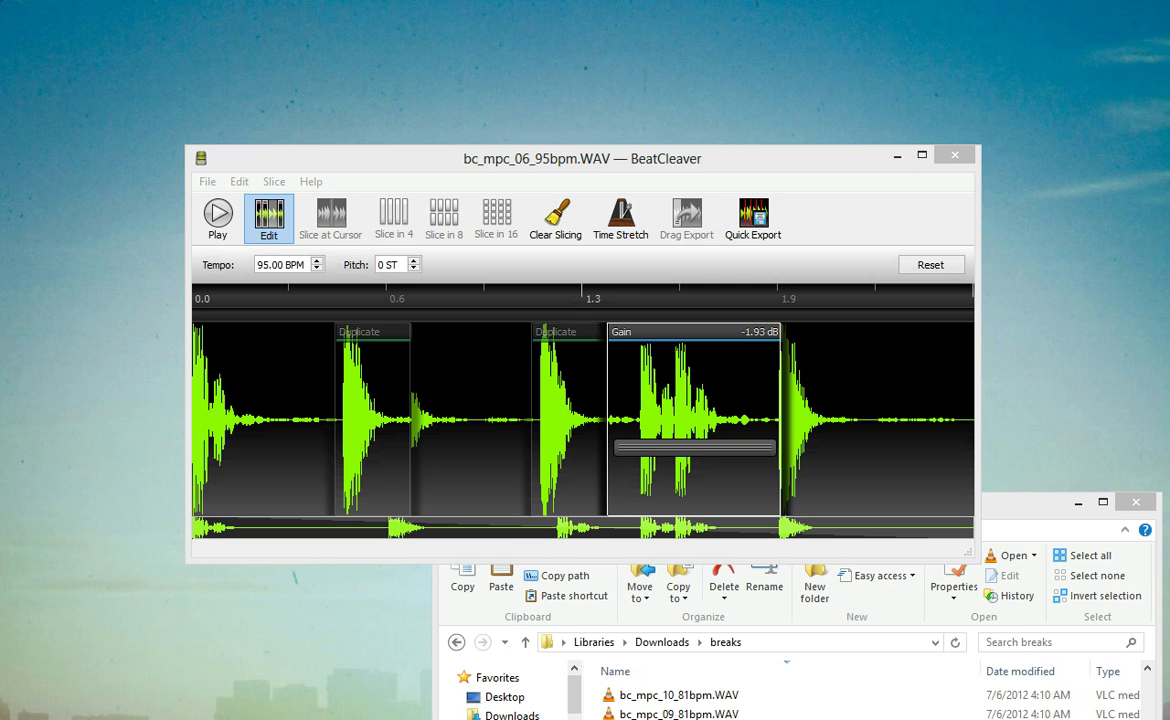
left_click(640, 170)
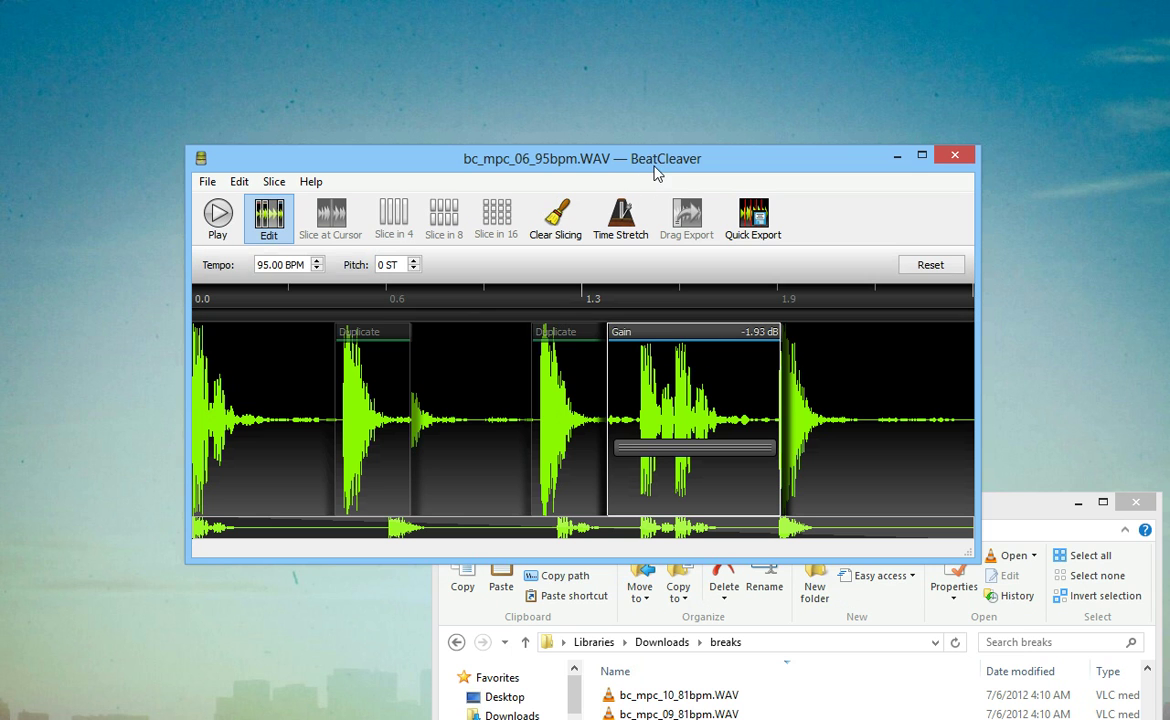
left_click(311, 182)
left_click(312, 184)
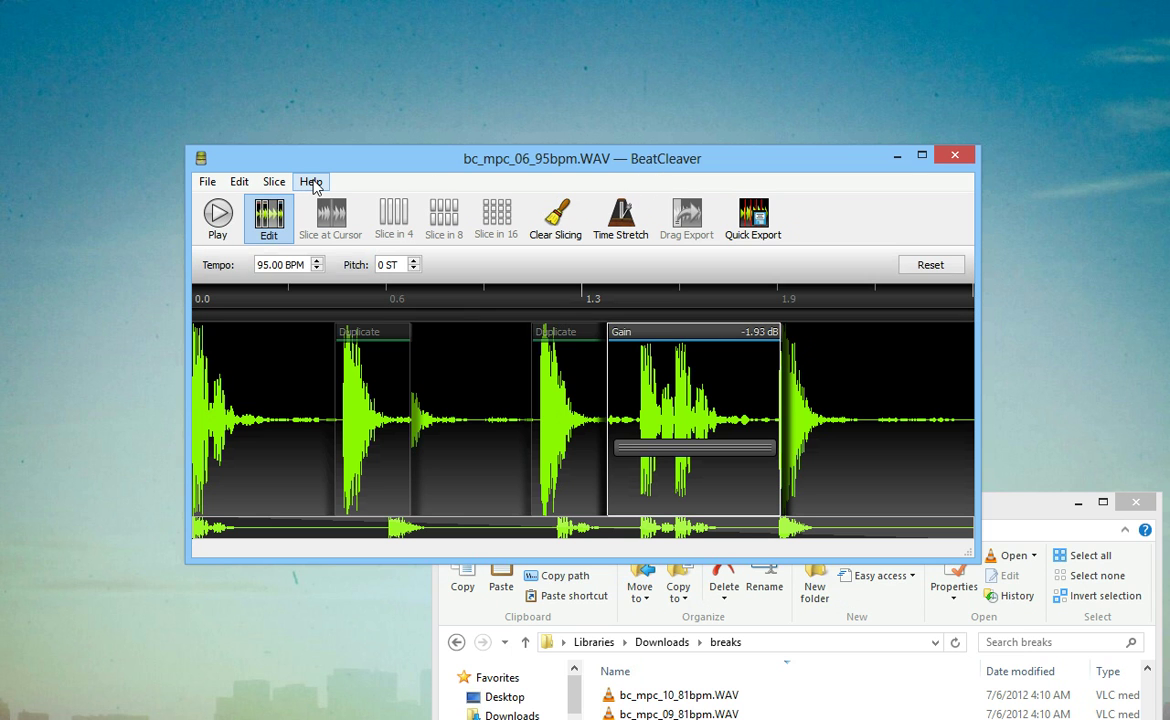